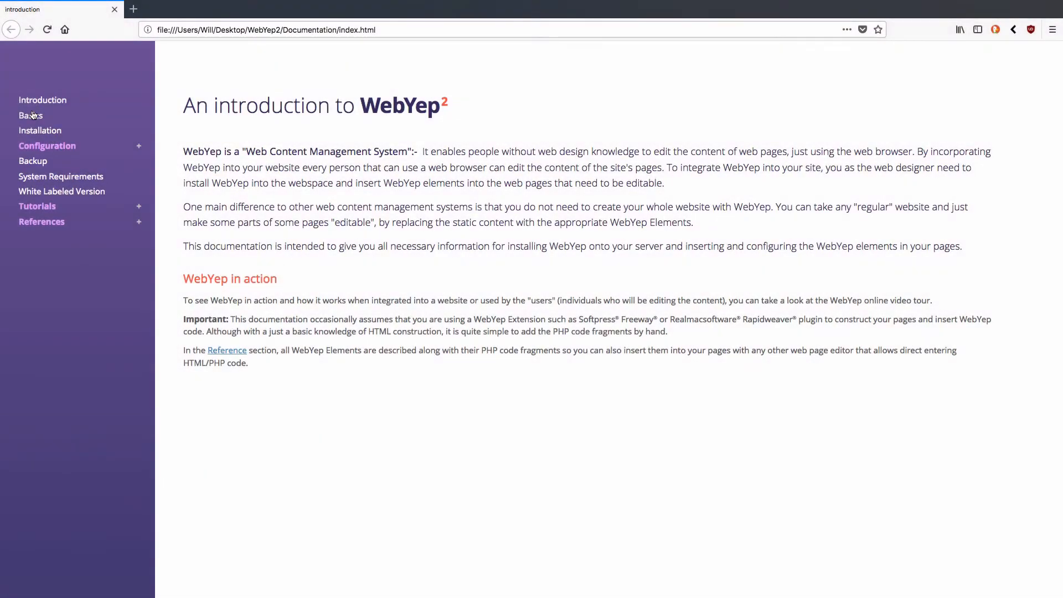
Step: Open the Basics page of the local WebYep2 documentation in Firefox
{"action": "left_click", "coordinate": [34, 114]}
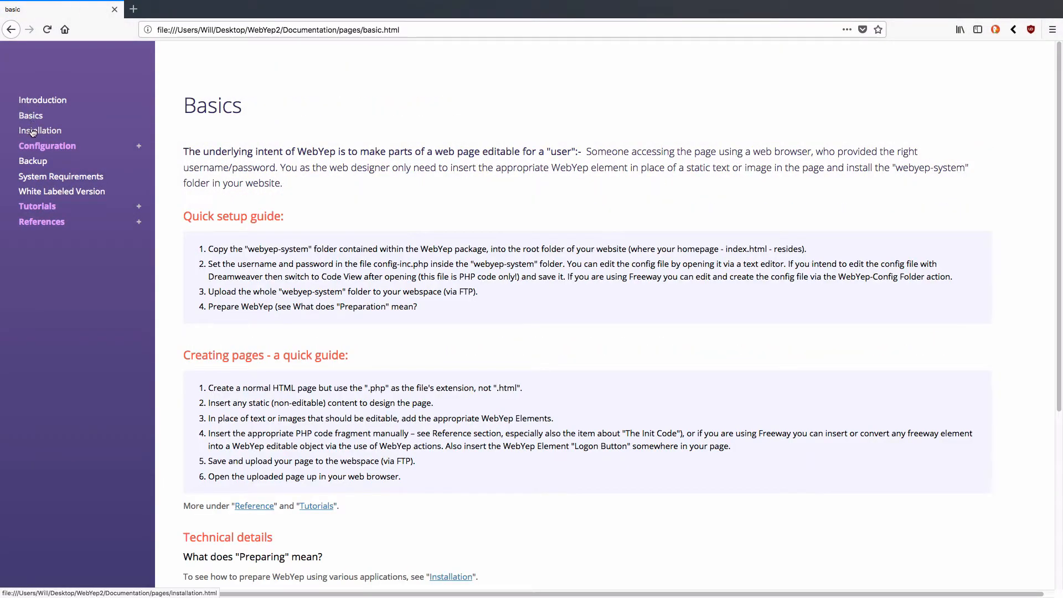
Step: Read the documentation's Installation page, then its Configuration > Basic Configuration page
{"action": "left_click", "coordinate": [39, 130]}
{"action": "left_click", "coordinate": [59, 160]}
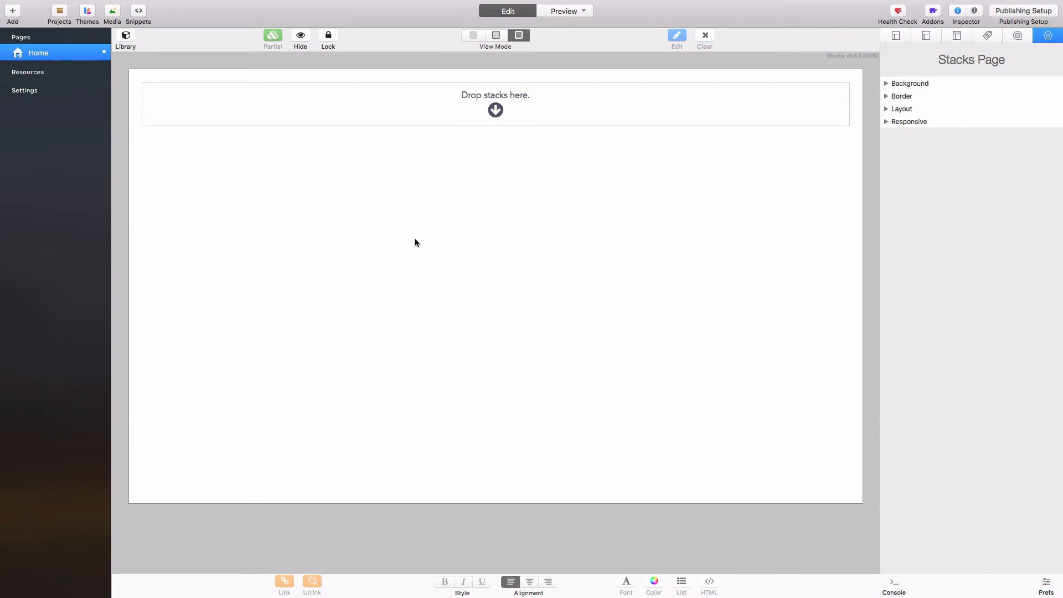
Step: Drop the WebYep Assistant stack from the Library onto the Home page and preview its init code
{"action": "left_click", "coordinate": [127, 38]}
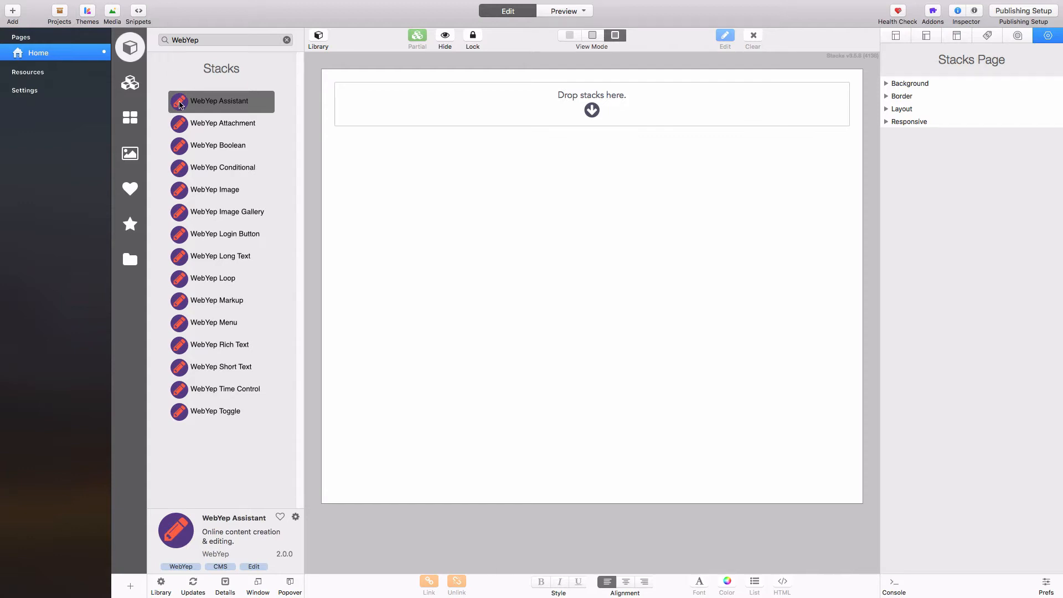
{"action": "left_click_drag", "start_coordinate": [180, 105], "coordinate": [365, 106]}
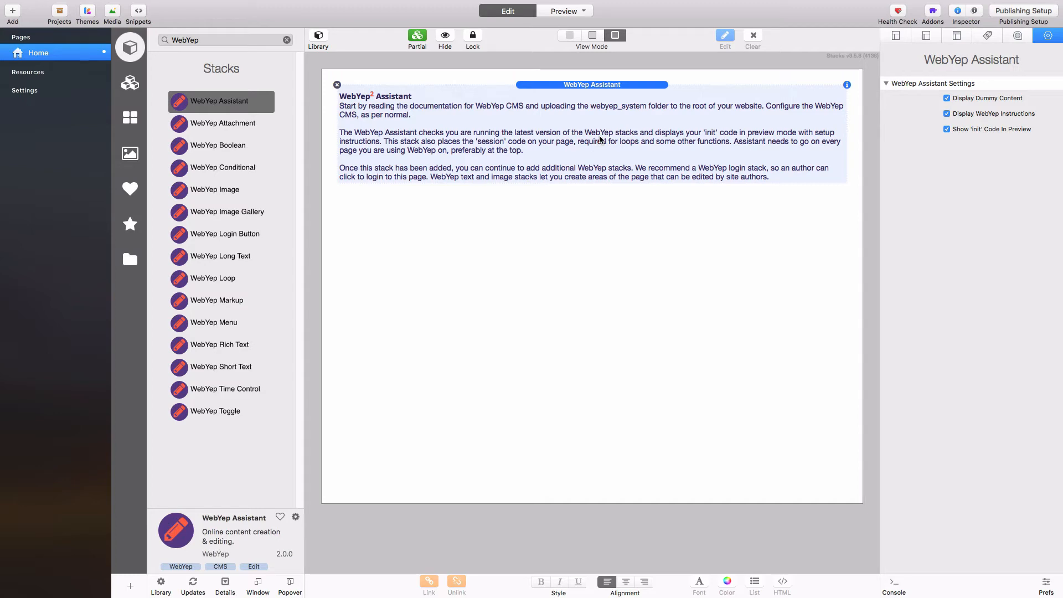
{"action": "key", "text": "super+r"}
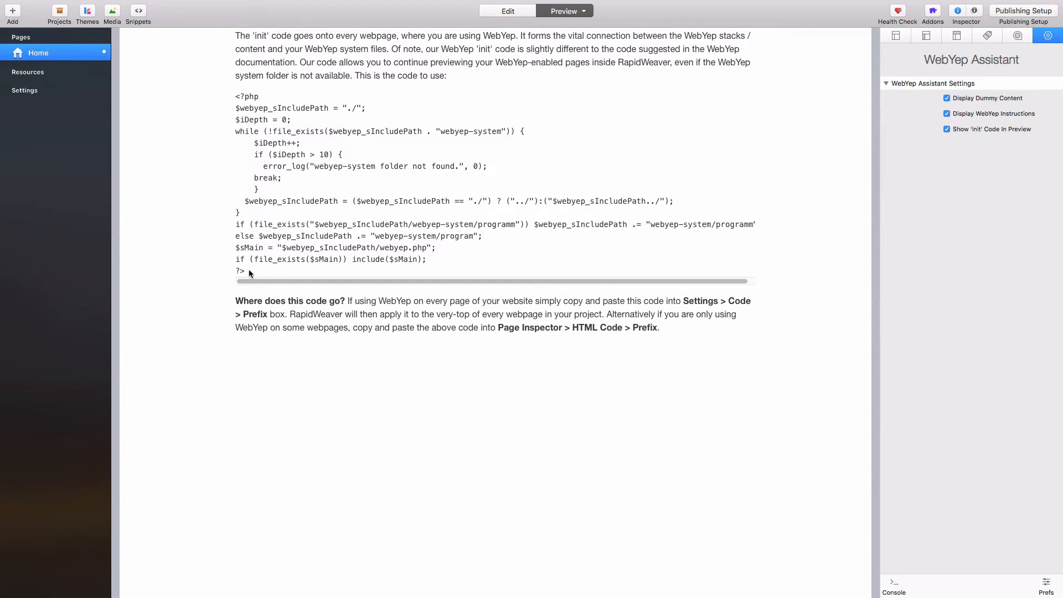
Step: Paste the 16-line WebYep init PHP code into the Home page's HTML Code Prefix
{"action": "left_click_drag", "start_coordinate": [247, 270], "coordinate": [233, 98]}
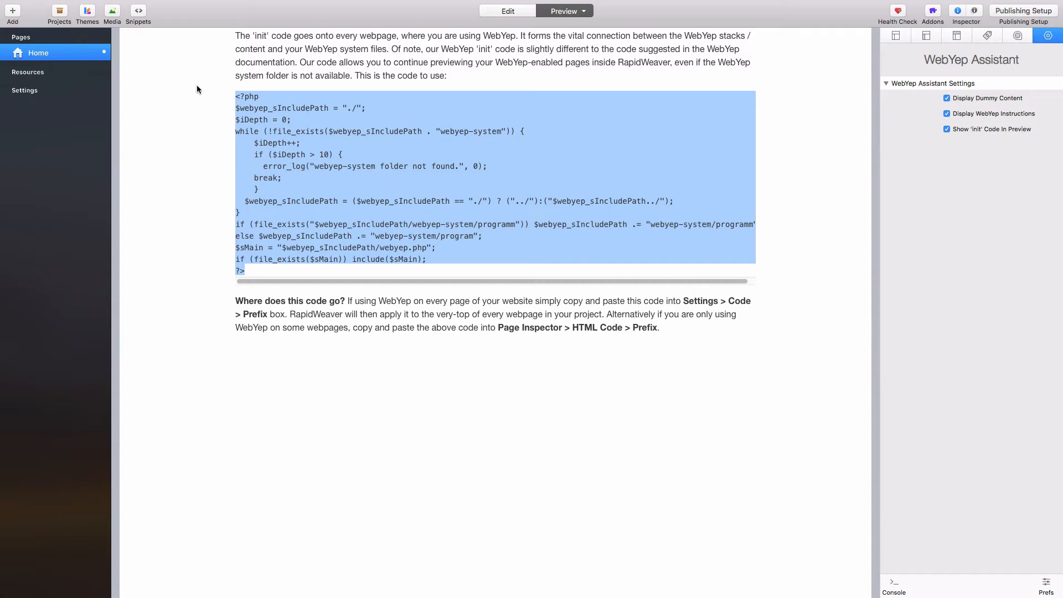
{"action": "left_click", "coordinate": [957, 35]}
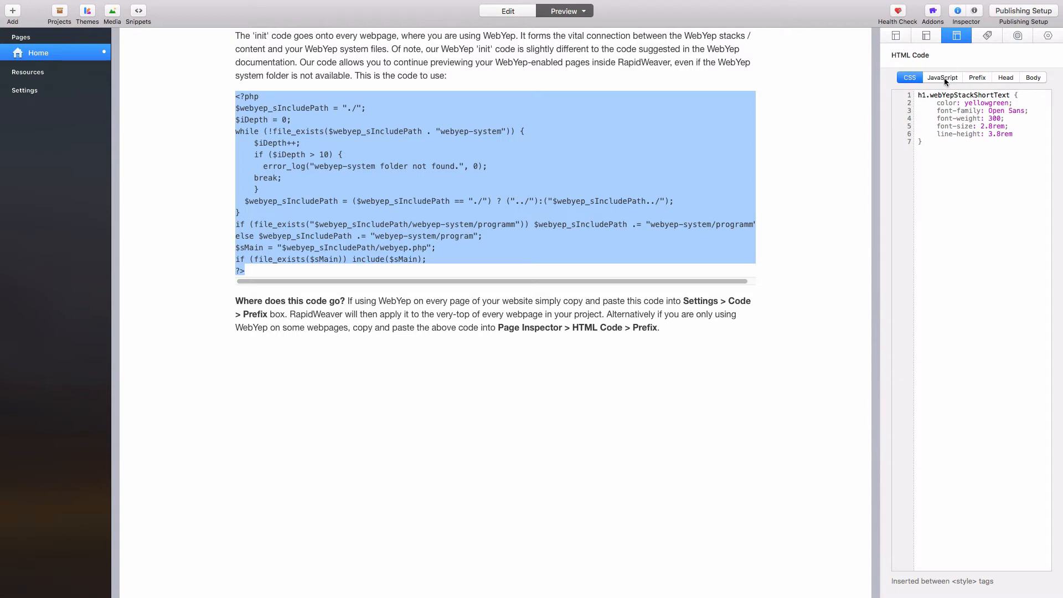
{"action": "left_click", "coordinate": [976, 78]}
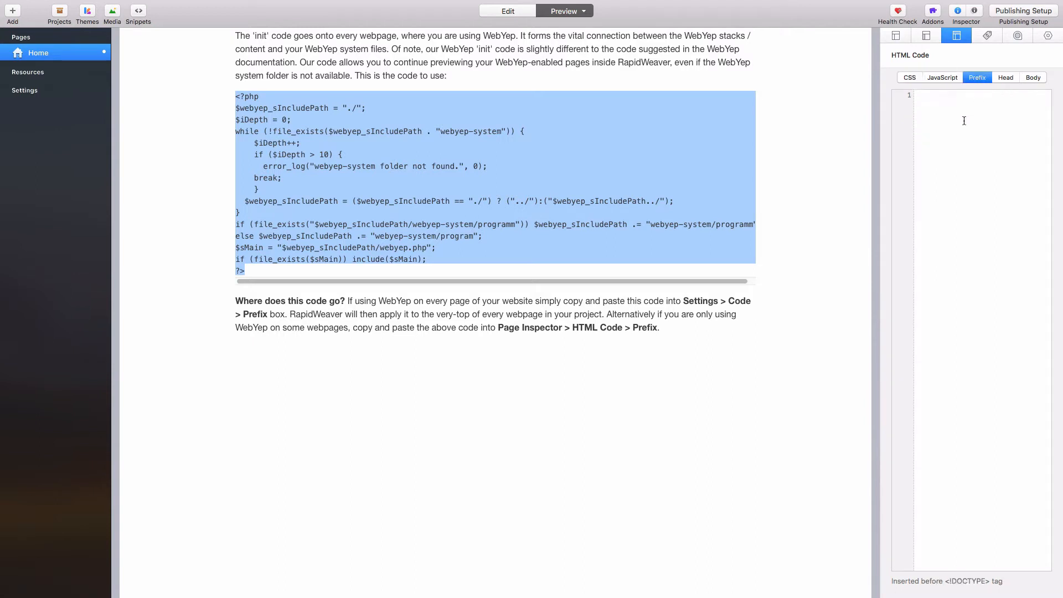
{"action": "left_click", "coordinate": [941, 106]}
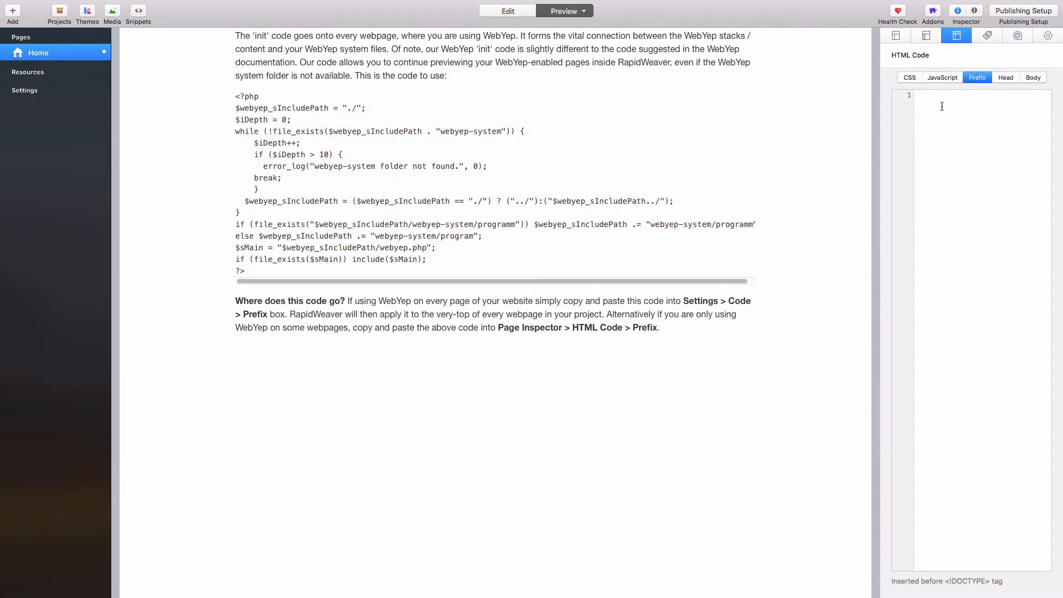
{"action": "type", "text": "<?php $webyep_sIncludePath = \"./\"; $iDepth = 0; while (!file_exists($webyep_sIncludePath . \"webyep-system\")) {     $iDepth++;     if ($iDepth > 10) {       error_log(\"webyep-system folder not found.\", 0);     break;     }   $webyep_sIncludePath = ($webyep_sIncludePath == \"./\") ? (\"../\"):(\"$webyep_sIncludePath../\"); } if (file_exists(\"$webyep_sIncludePath/webyep-system/programm\")) $webyep_sIncludePath .= \"webyep-system/programm\"; else $webyep_sIncludePath .= \"webyep-system/program\"; $sMain = \"$webyep_sIncludePath/webyep.php\"; if (file_exists($sMain)) include($sMain); ?>"}
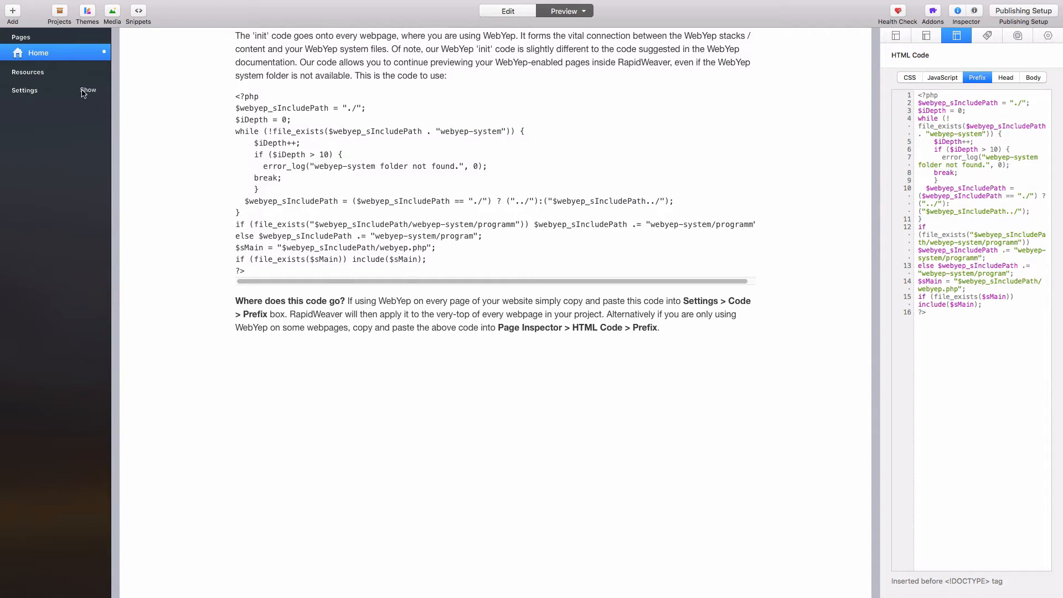
{"action": "left_click", "coordinate": [88, 91]}
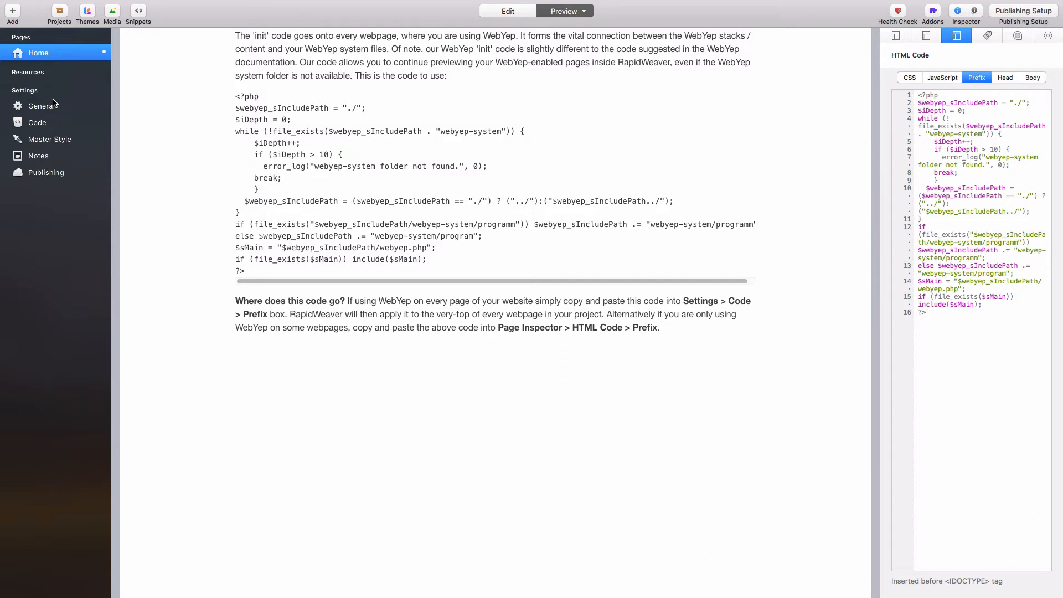
Step: Check that the site-wide Settings > Code > Prefix already holds the WebYep init code
{"action": "left_click", "coordinate": [38, 126]}
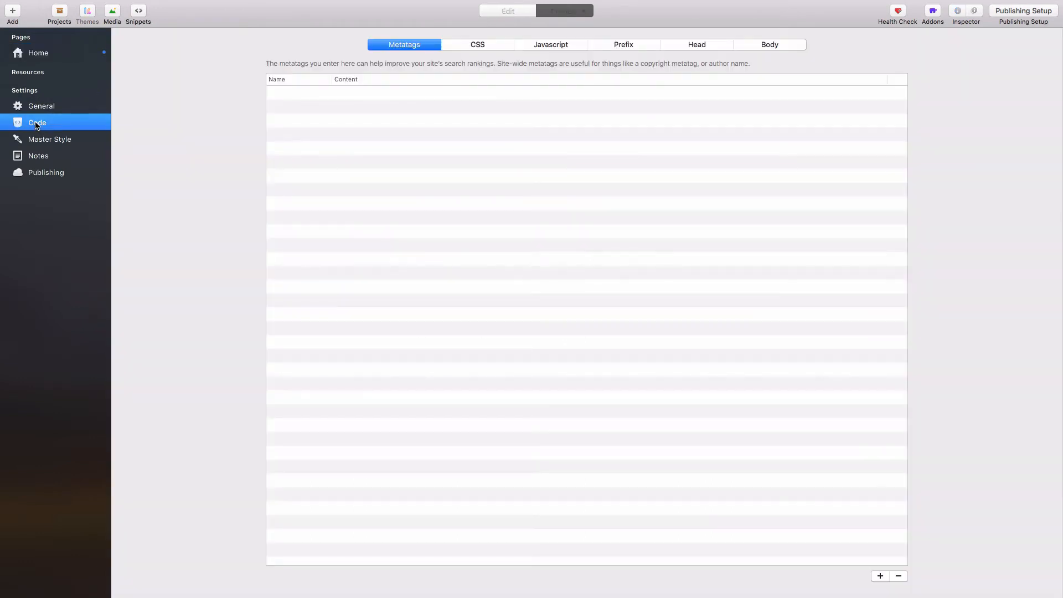
{"action": "left_click", "coordinate": [611, 46]}
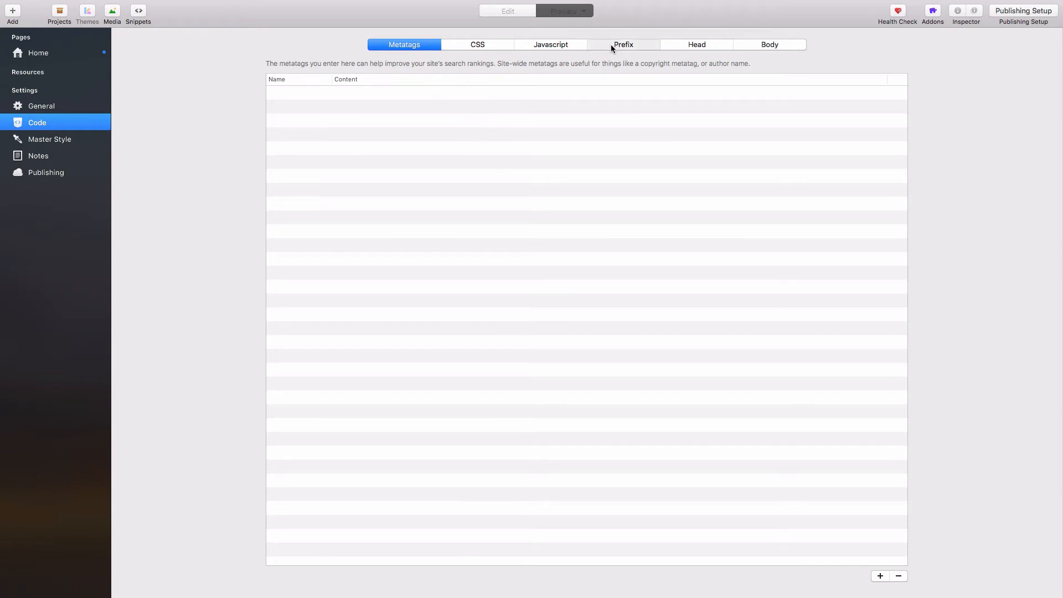
{"action": "left_click_drag", "start_coordinate": [397, 243], "coordinate": [278, 77]}
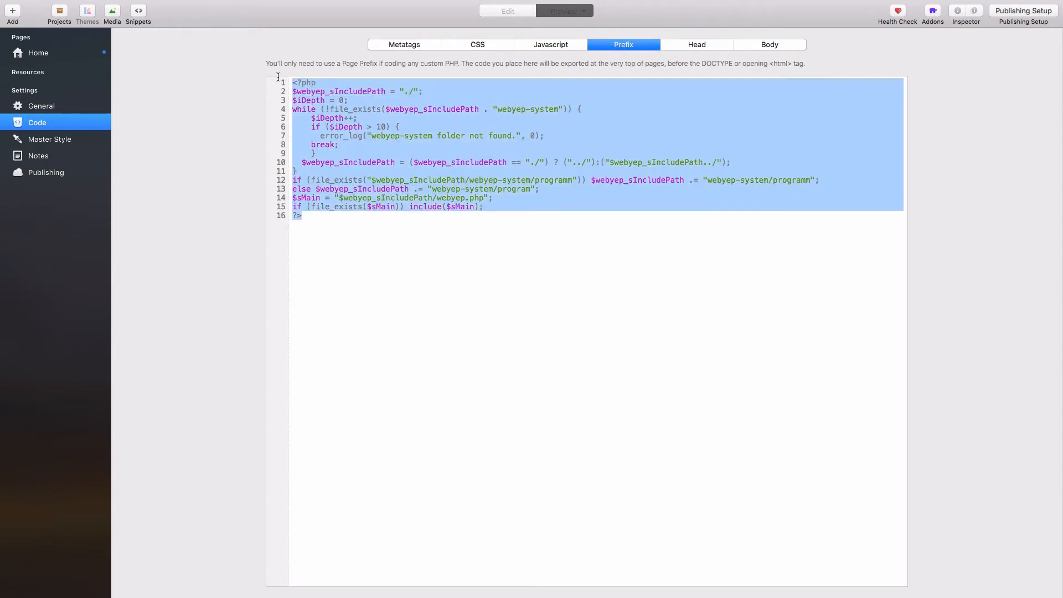
{"action": "left_click", "coordinate": [493, 245]}
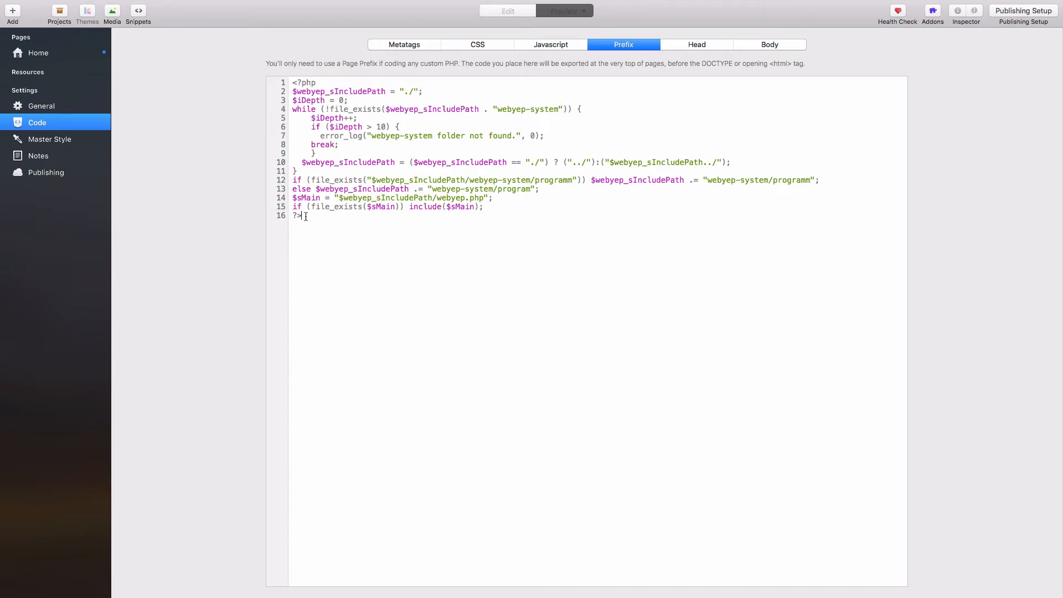
Step: Delete the duplicate init code from the Home page's own Prefix box
{"action": "left_click", "coordinate": [46, 58]}
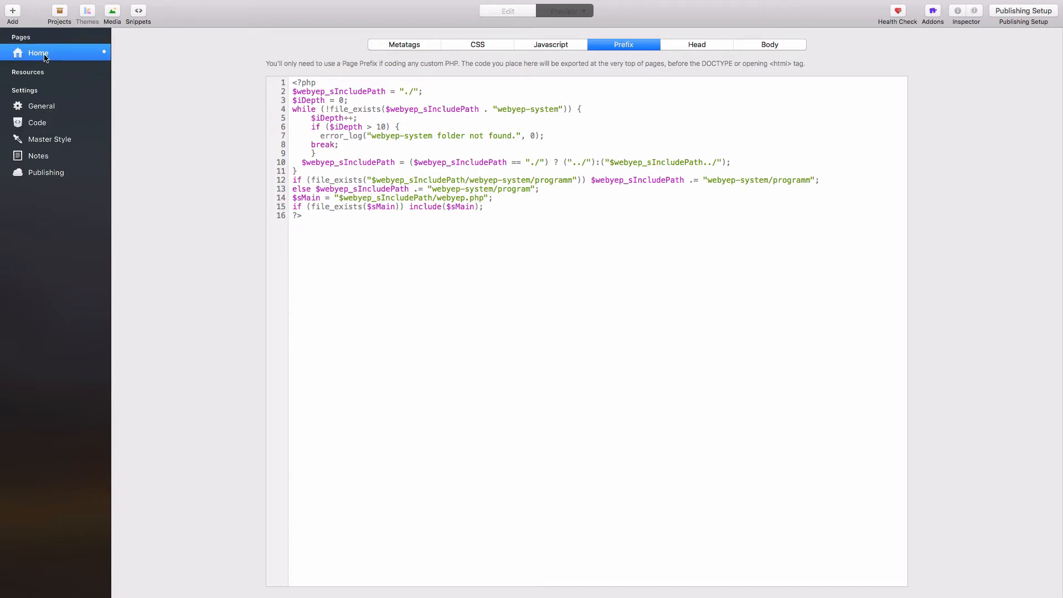
{"action": "left_click_drag", "start_coordinate": [966, 393], "coordinate": [899, 95]}
{"action": "key", "text": "BackSpace"}
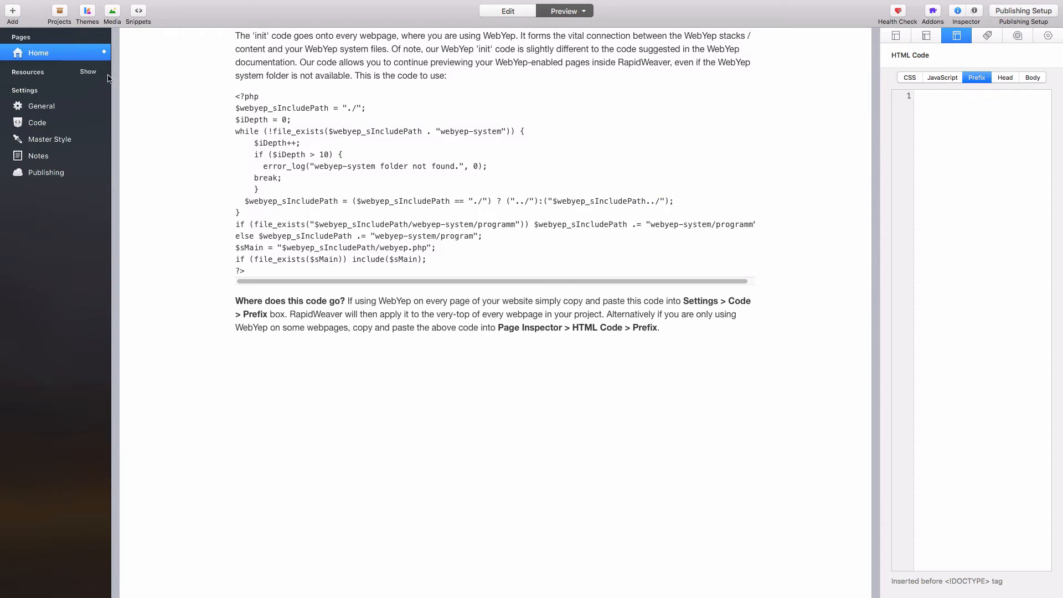
Step: Add a WebYep Login Button stack below the Assistant and a WebYep Rich Text stack above it
{"action": "left_click", "coordinate": [89, 90]}
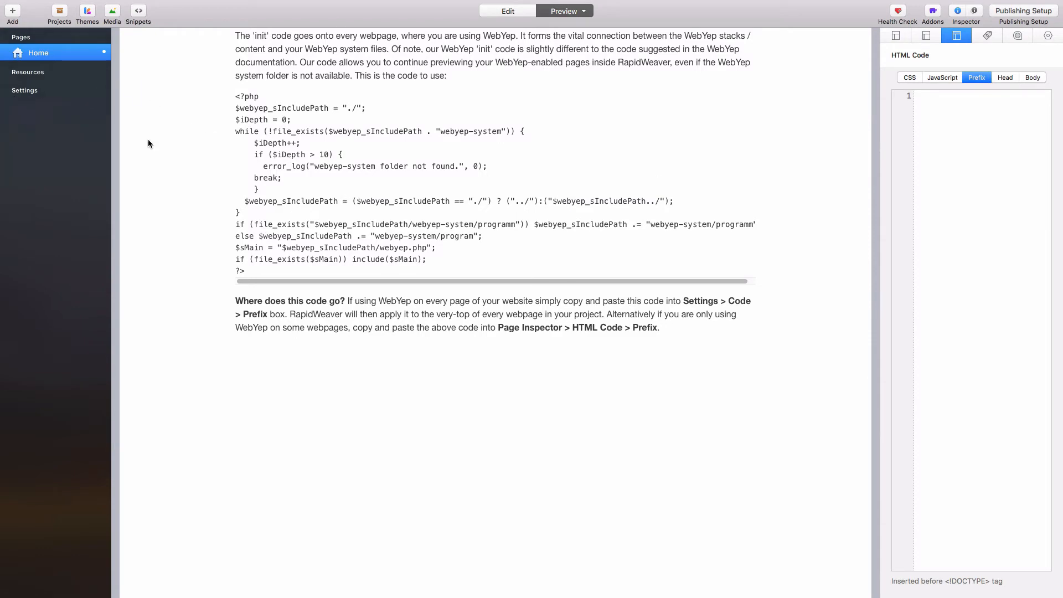
{"action": "key", "text": "super+r"}
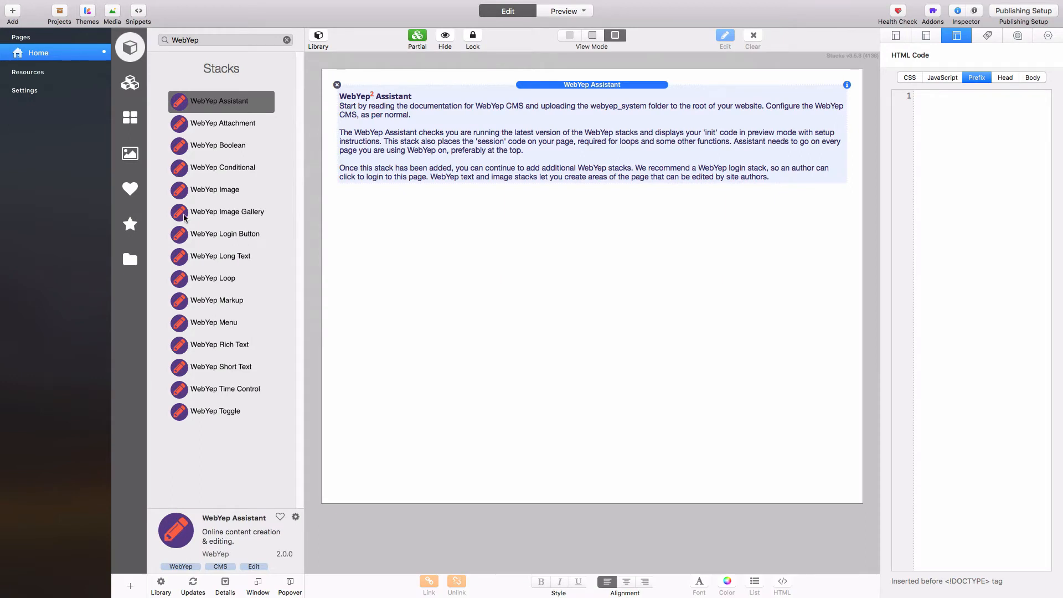
{"action": "left_click_drag", "start_coordinate": [179, 234], "coordinate": [392, 216]}
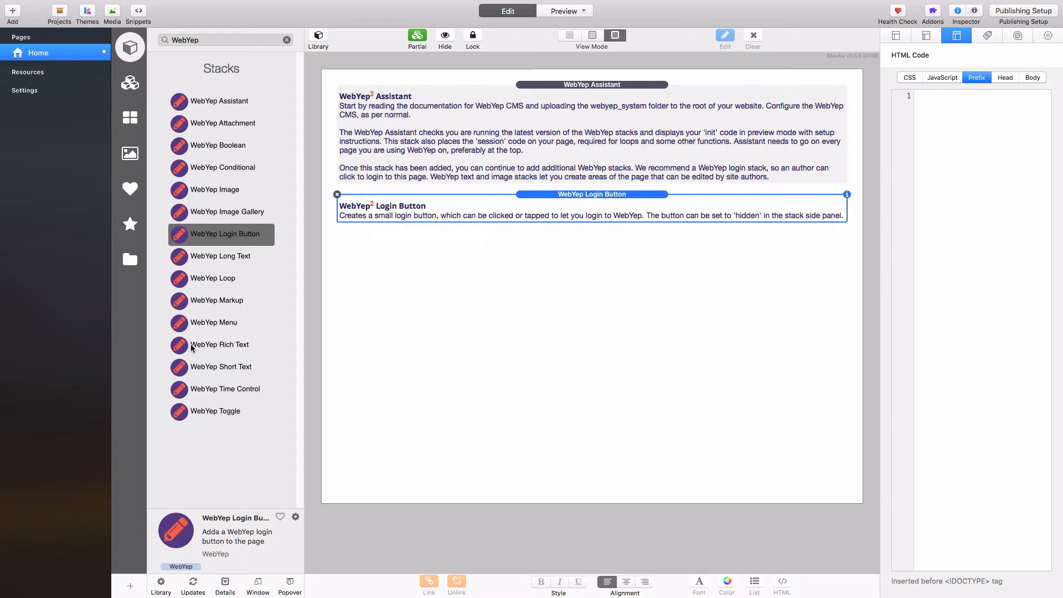
{"action": "left_click_drag", "start_coordinate": [183, 346], "coordinate": [410, 197]}
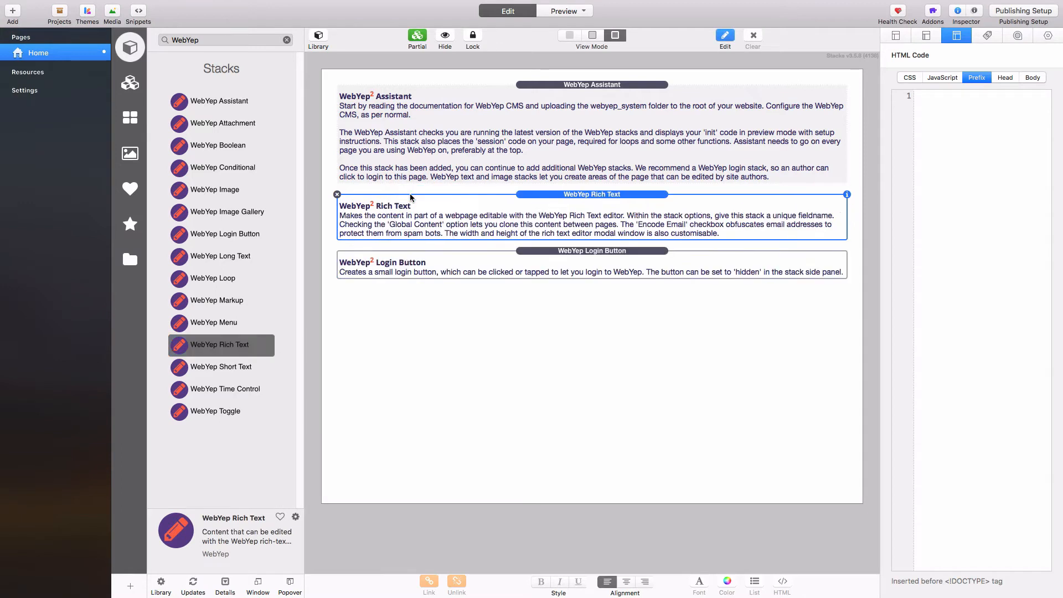
{"action": "left_click", "coordinate": [552, 195]}
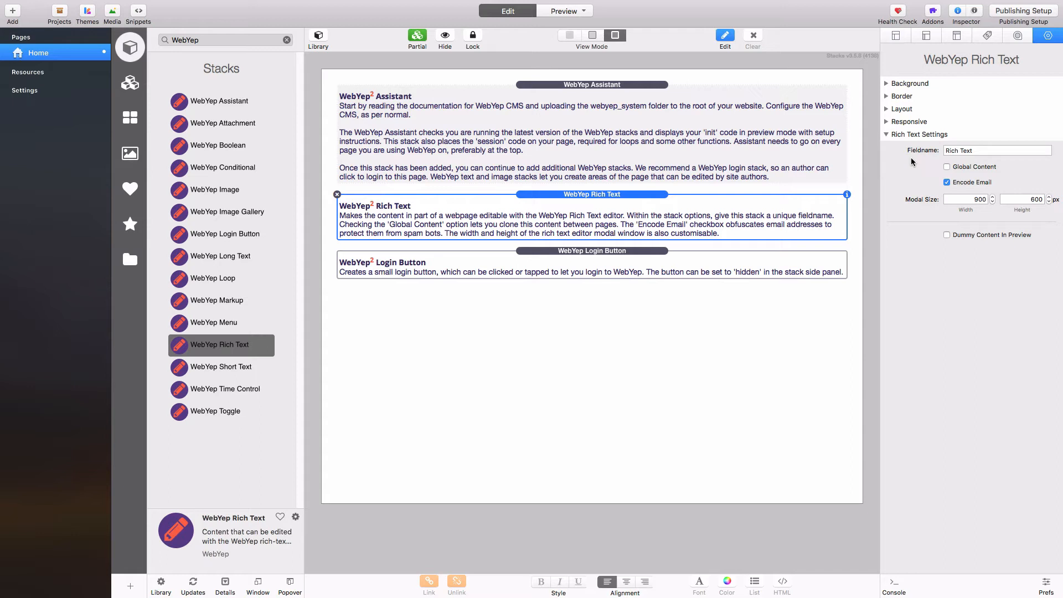
Step: Replace the Rich Text stack's dummy text with four Littleipsum paragraphs and finish editing
{"action": "left_click", "coordinate": [973, 238]}
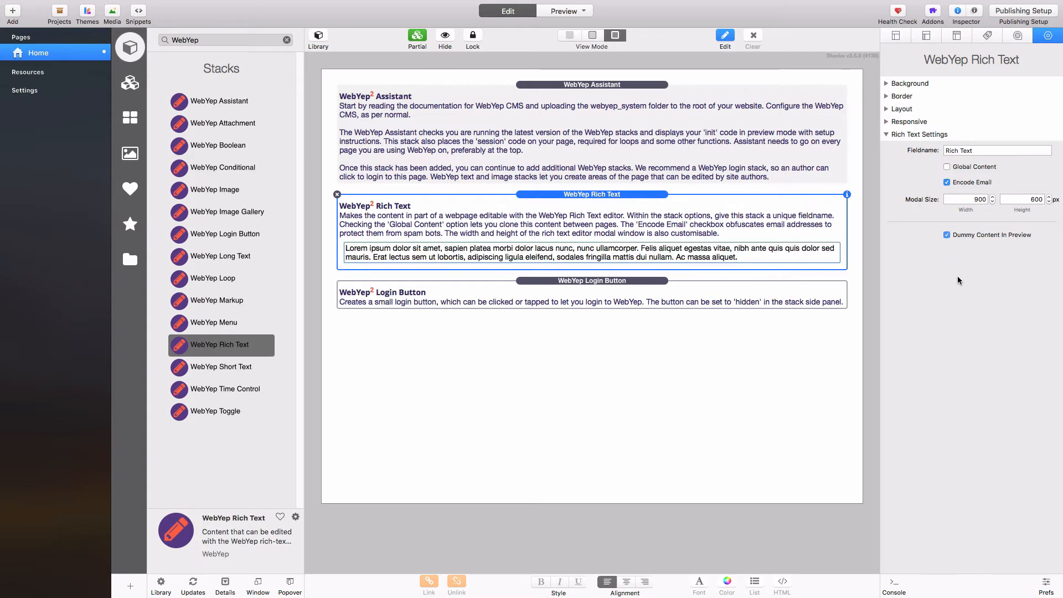
{"action": "double_click", "coordinate": [649, 252]}
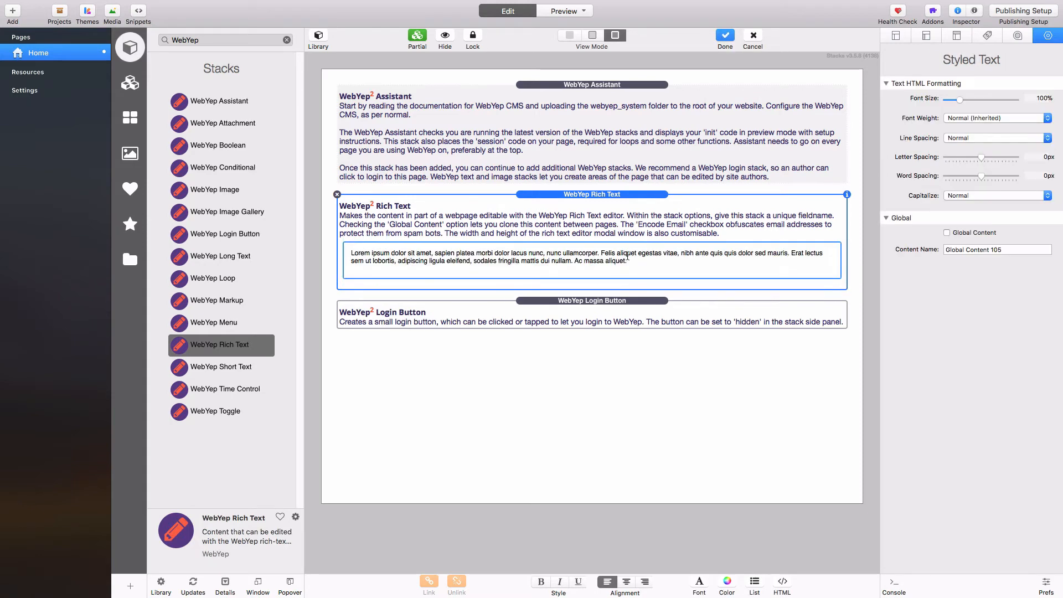
{"action": "left_click_drag", "start_coordinate": [632, 262], "coordinate": [350, 252]}
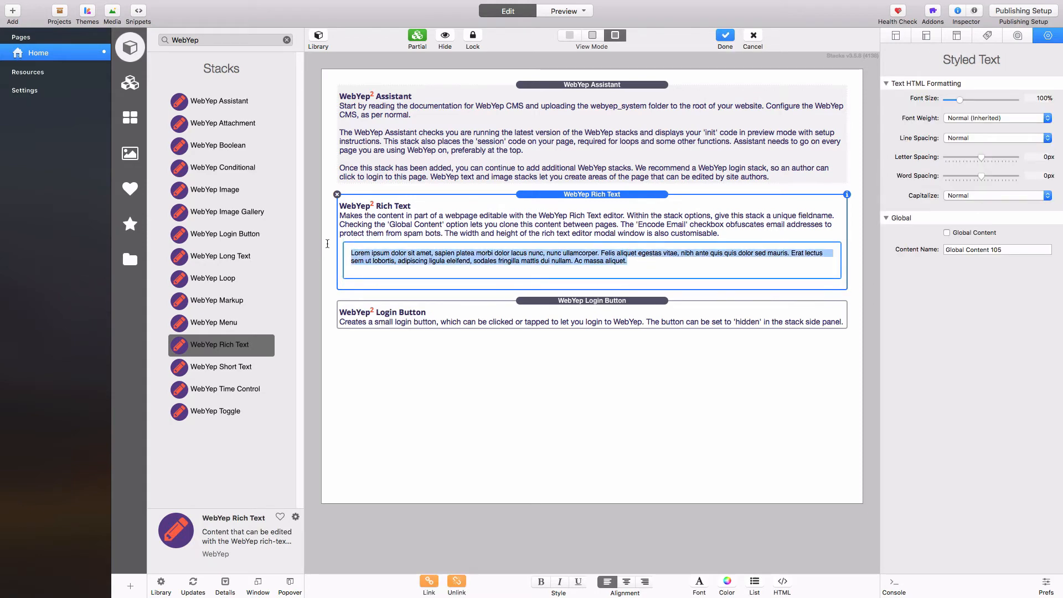
{"action": "mouse_move", "coordinate": [819, 4]}
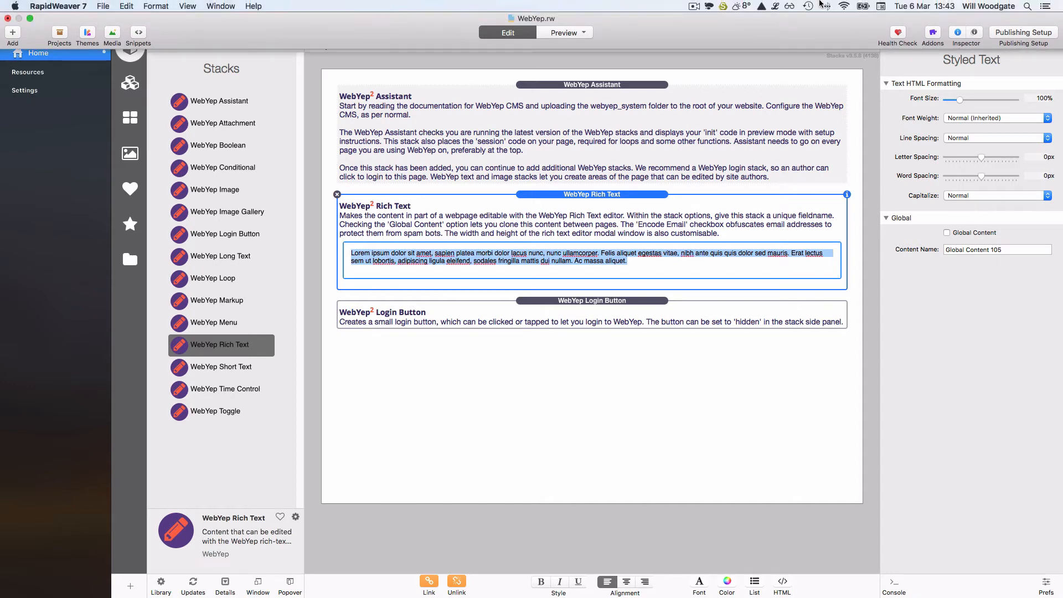
{"action": "left_click", "coordinate": [775, 6]}
{"action": "left_click", "coordinate": [794, 113]}
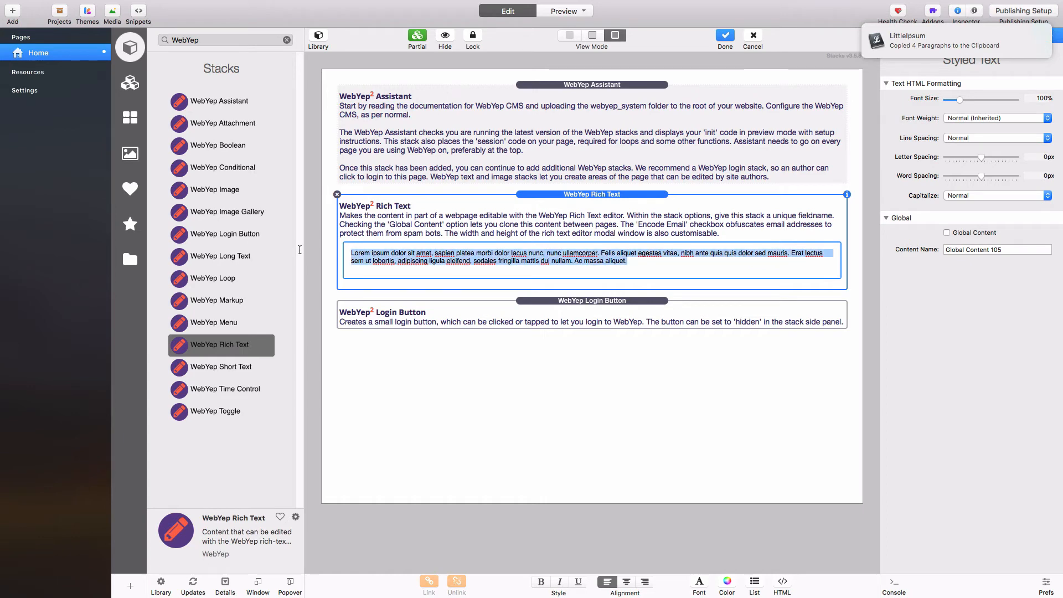
{"action": "key", "text": "super+v"}
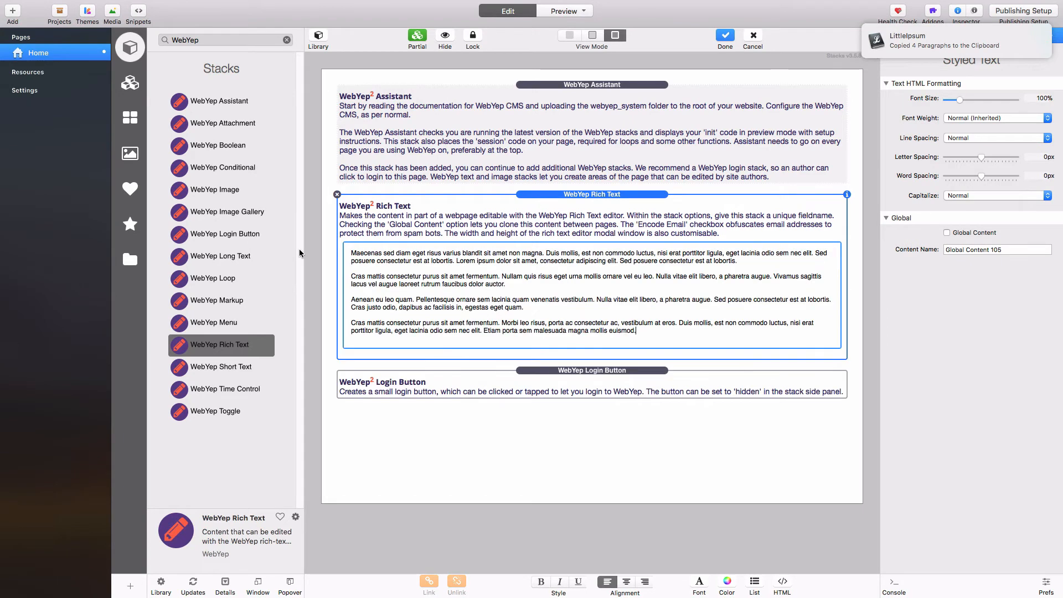
{"action": "left_click", "coordinate": [470, 425]}
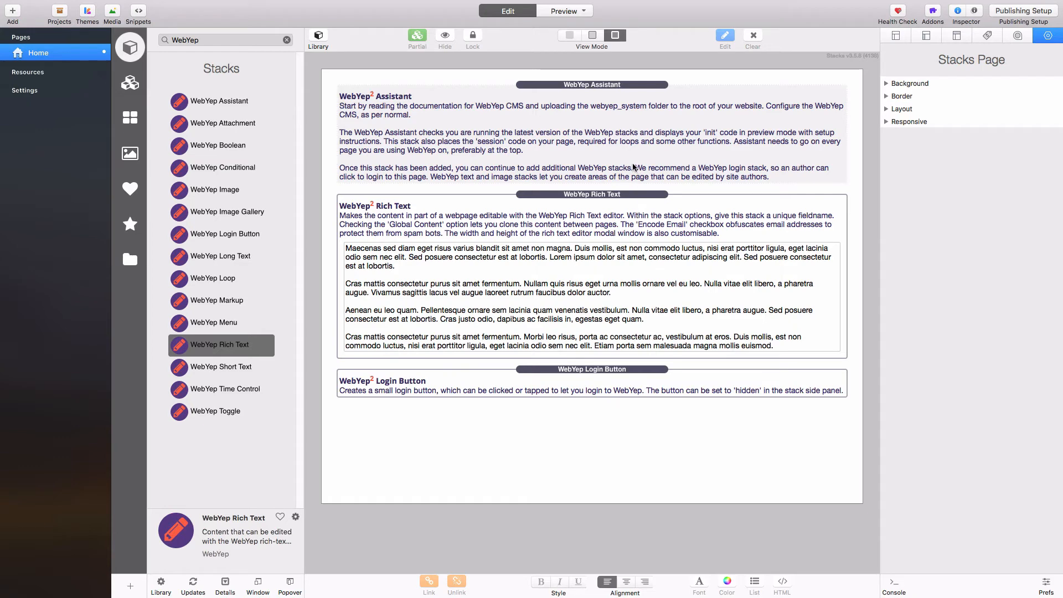
Step: In the WebYep Assistant, turn off 'Show init Code in Preview' and 'Display WebYep Instructions', keeping dummy content
{"action": "left_click", "coordinate": [608, 88]}
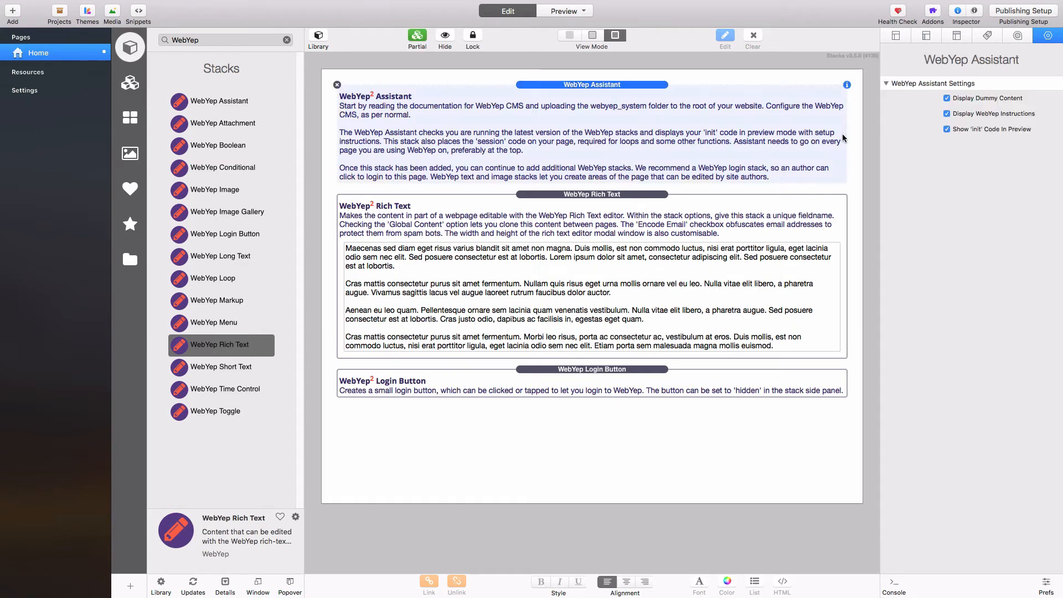
{"action": "left_click", "coordinate": [974, 131]}
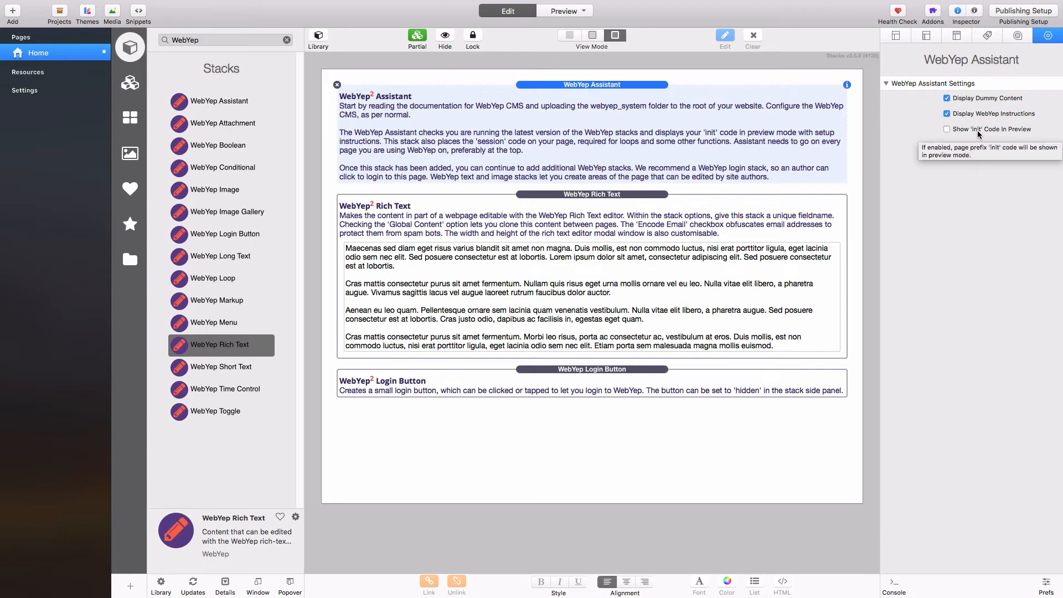
{"action": "left_click", "coordinate": [966, 115]}
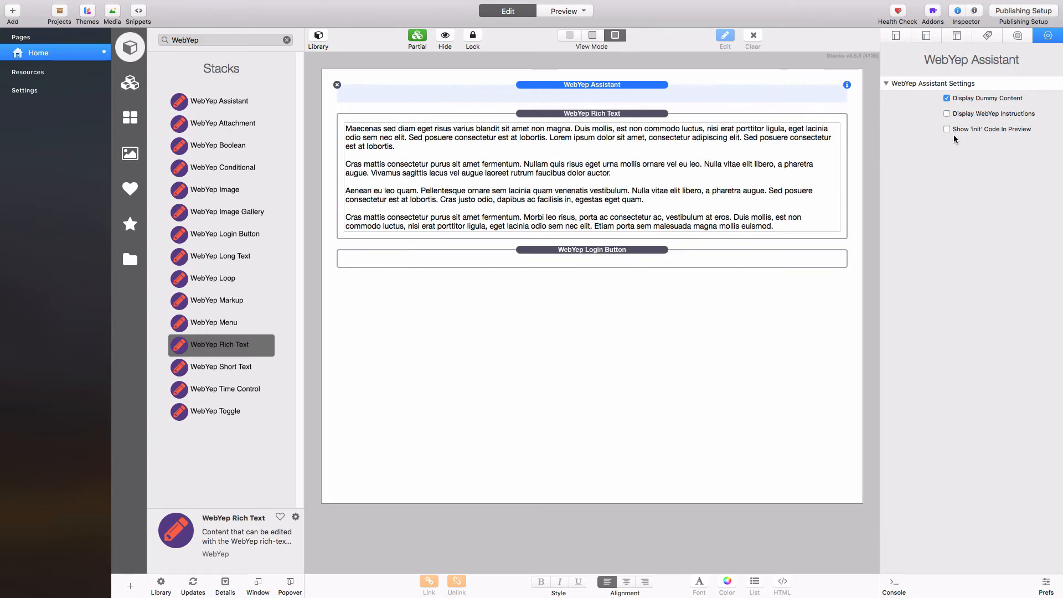
{"action": "left_click", "coordinate": [966, 99]}
{"action": "left_click", "coordinate": [967, 98]}
{"action": "left_click", "coordinate": [318, 36]}
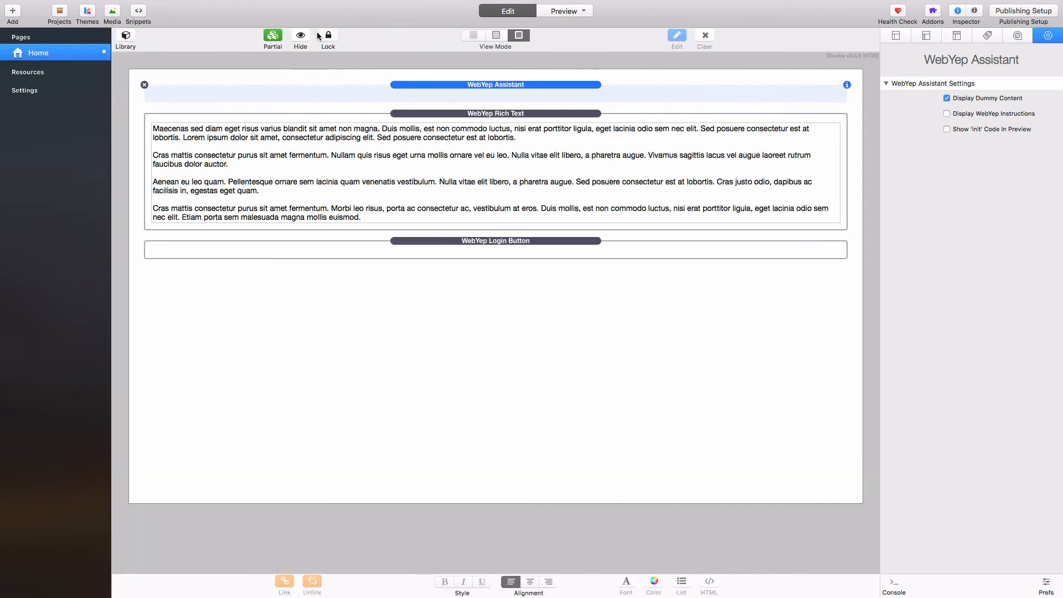
Step: Preview the lorem page, then view the published site at localhost:8888/webyep-stacks/
{"action": "key", "text": "super+r"}
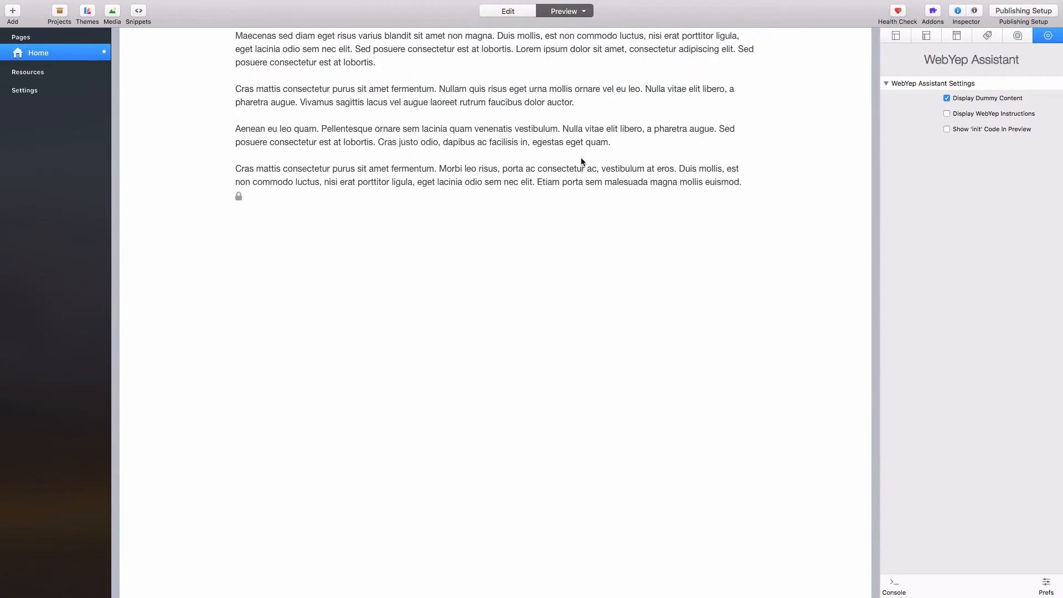
{"action": "left_click", "coordinate": [239, 200]}
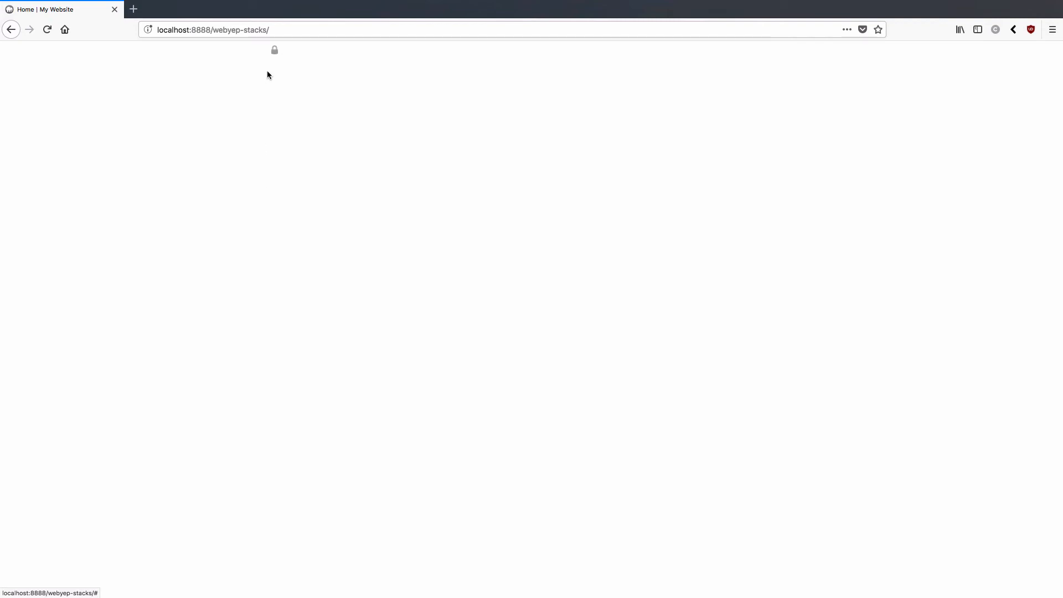
Step: Log in through the WebYep Logon dialog with the browser-suggested username and the password
{"action": "left_click", "coordinate": [274, 52]}
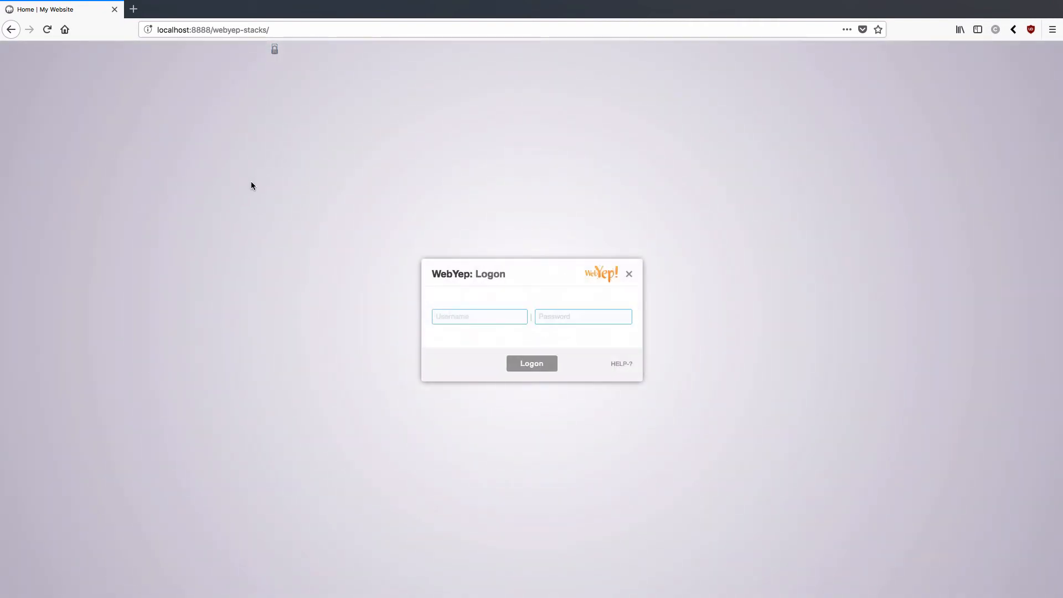
{"action": "left_click", "coordinate": [458, 316]}
{"action": "type", "text": "admin"}
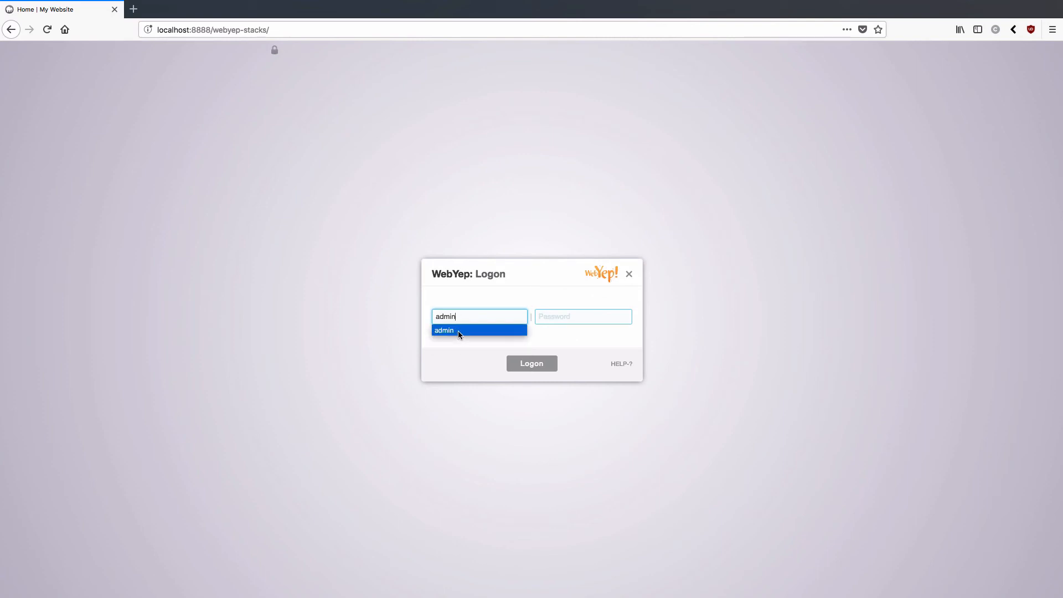
{"action": "left_click", "coordinate": [457, 331]}
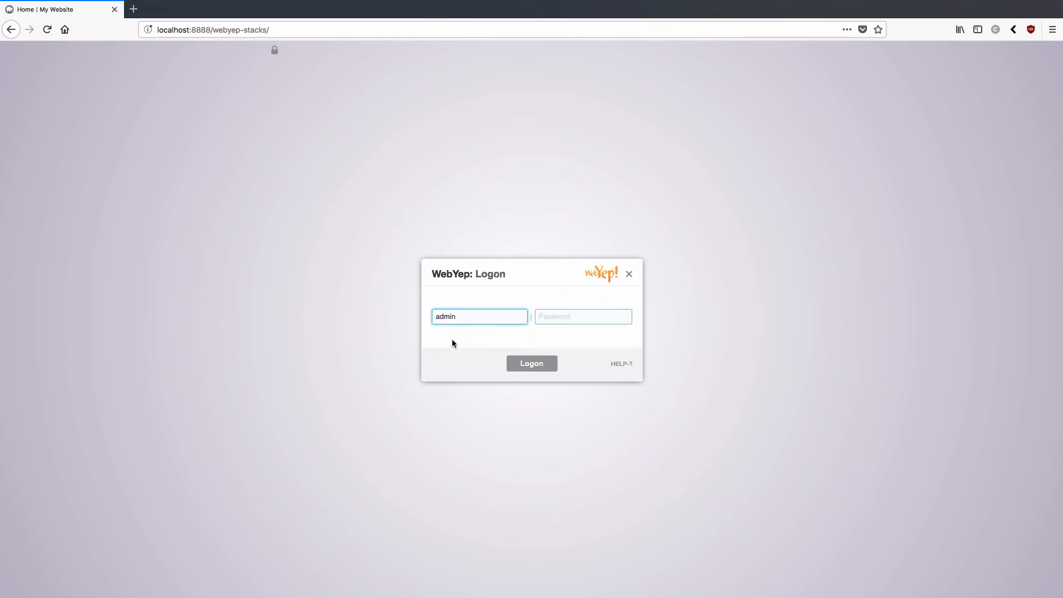
{"action": "left_click", "coordinate": [533, 367]}
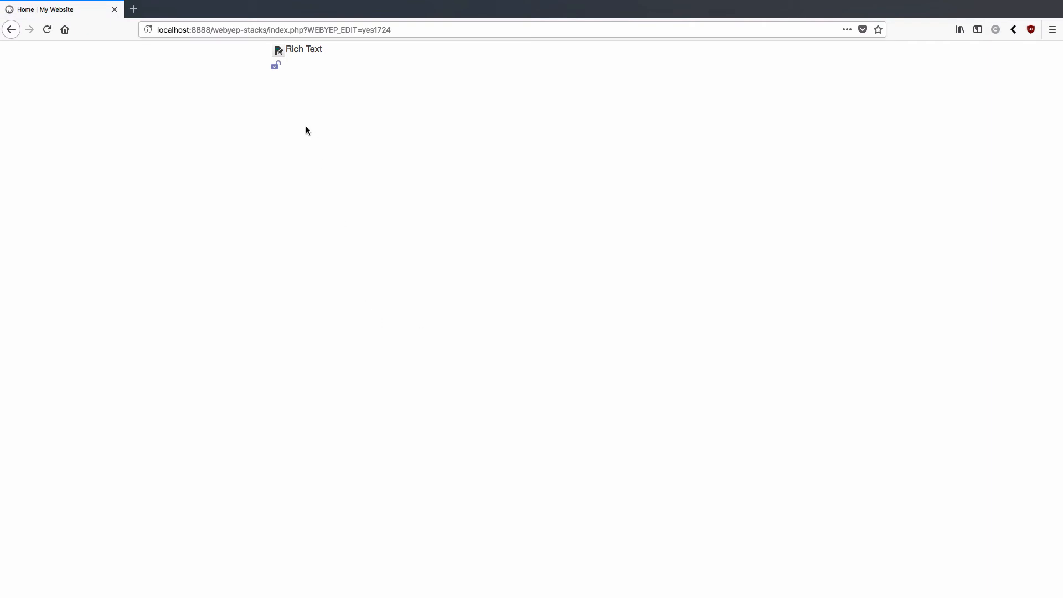
Step: Paste four paragraphs of Littleipsum lorem text into the Rich Text editor
{"action": "left_click", "coordinate": [278, 50]}
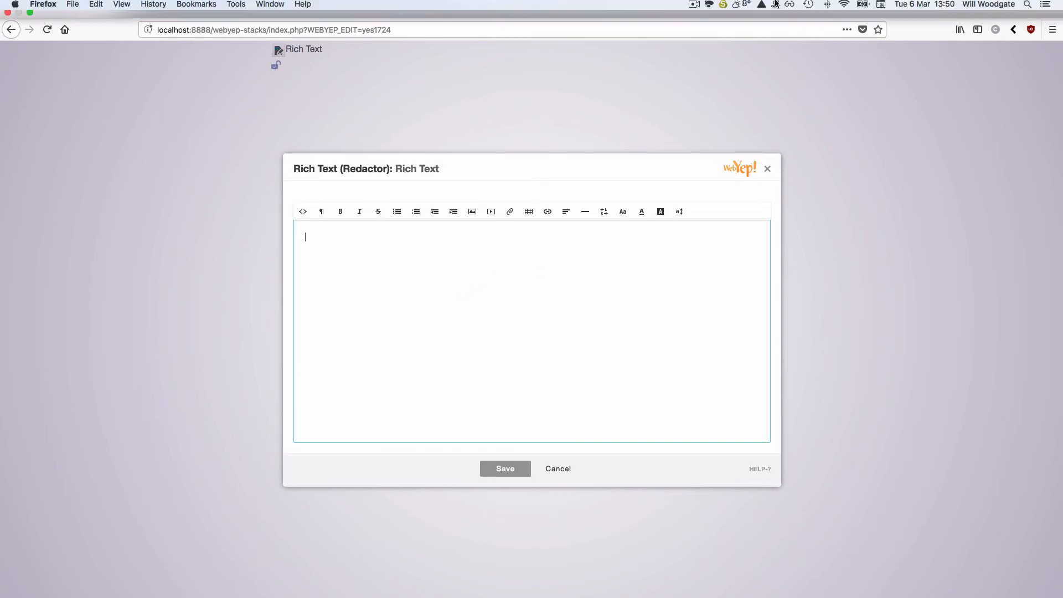
{"action": "left_click", "coordinate": [775, 6]}
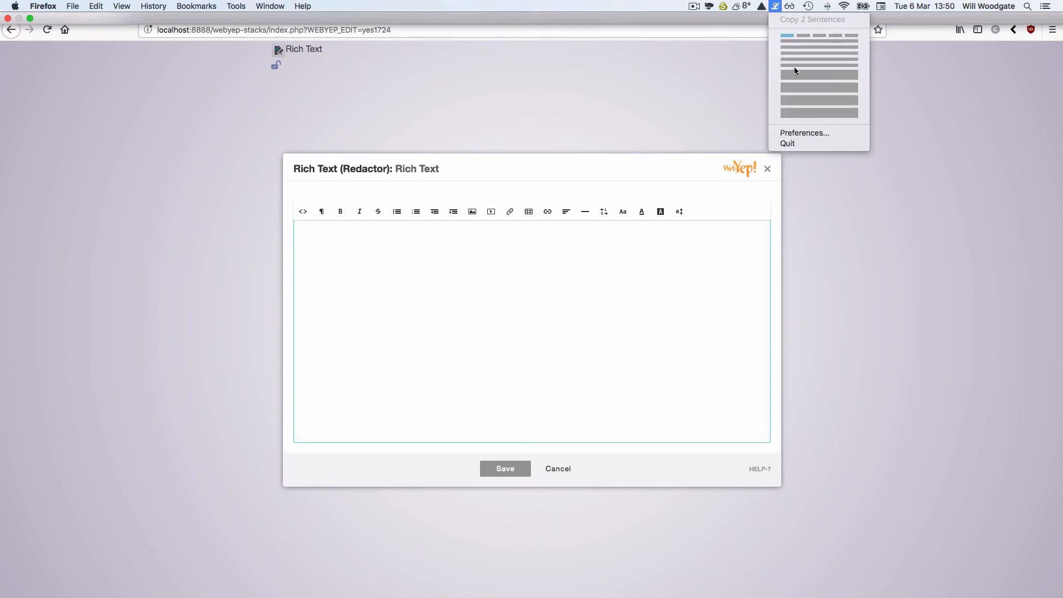
{"action": "left_click", "coordinate": [794, 111]}
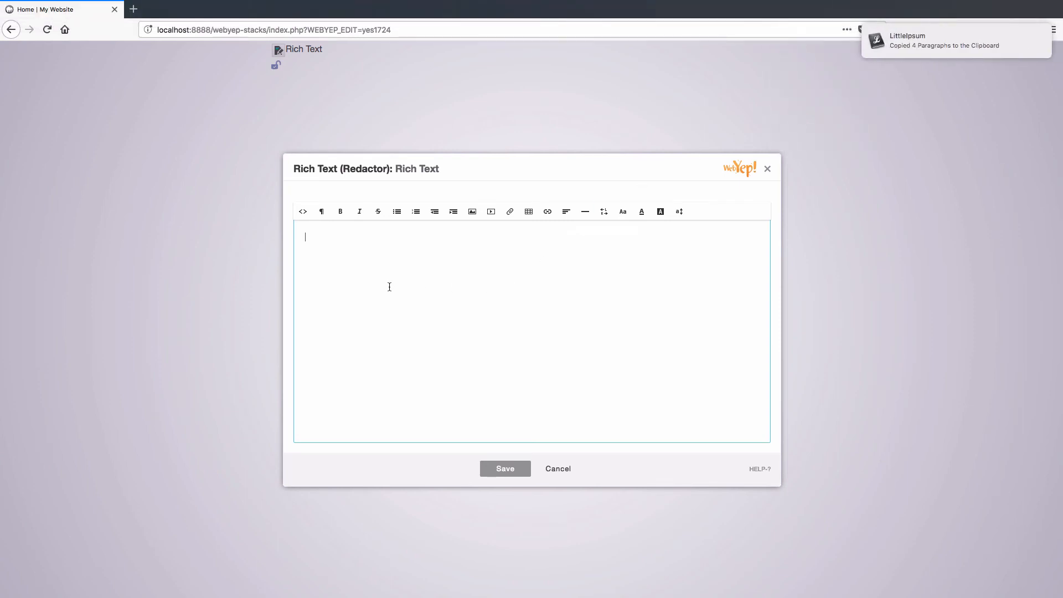
{"action": "key", "text": "super+v"}
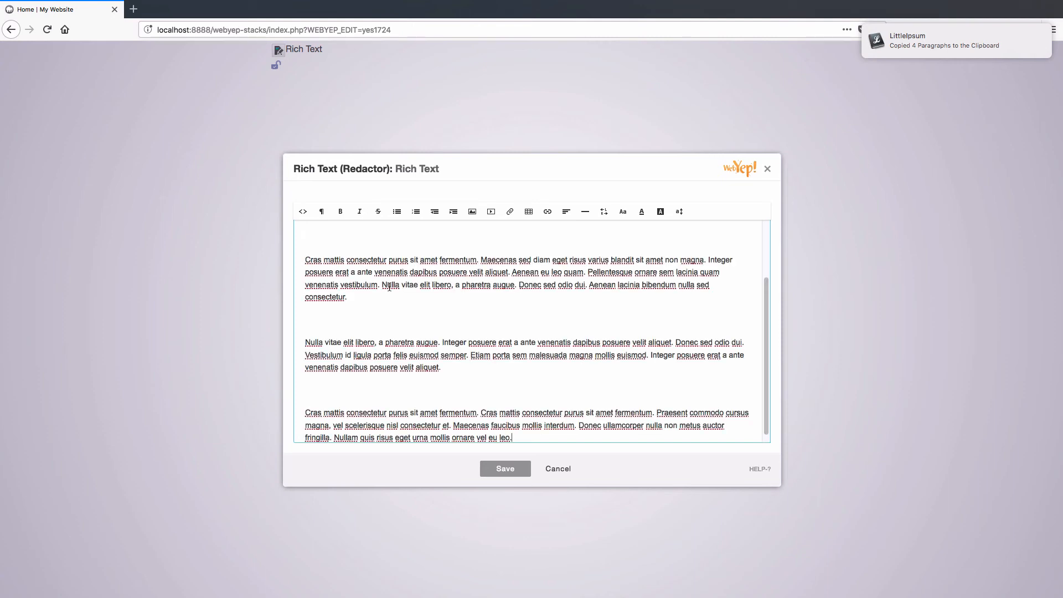
Step: Delete the extra blank lines after the first paragraph and below 'ridiculus mus.'
{"action": "left_click", "coordinate": [361, 308]}
{"action": "key", "text": "BackSpace"}
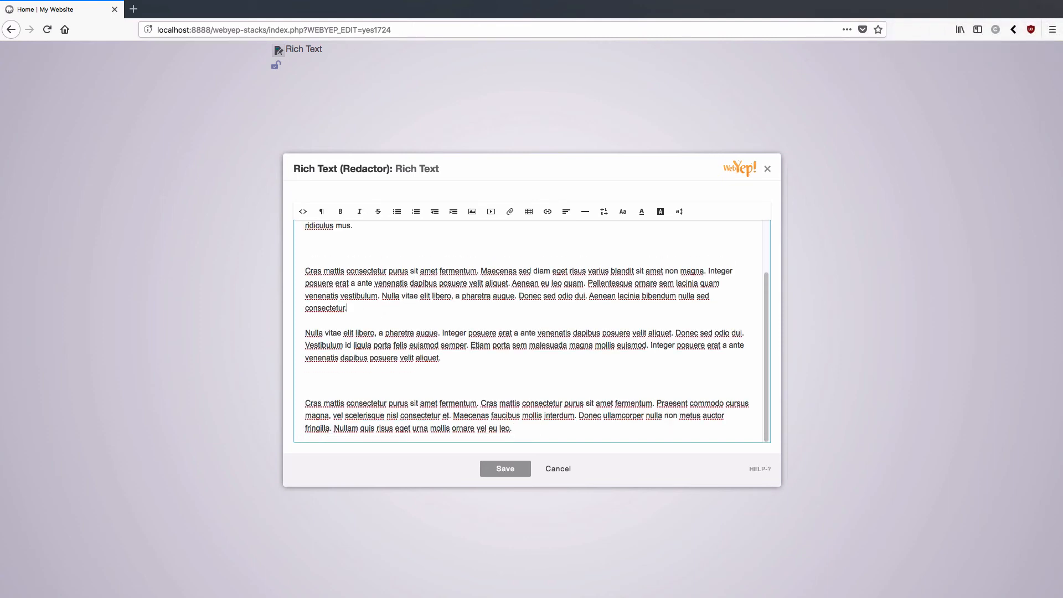
{"action": "left_click", "coordinate": [344, 384]}
{"action": "scroll", "coordinate": [367, 340], "scroll_direction": "up", "scroll_amount": 2}
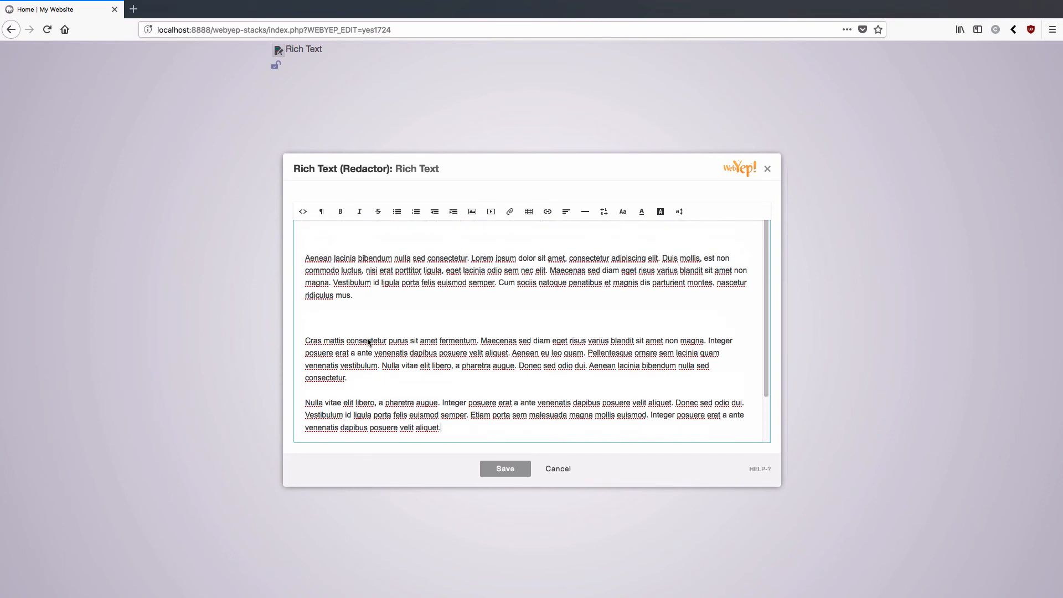
{"action": "left_click", "coordinate": [332, 320]}
{"action": "key", "text": "BackSpace"}
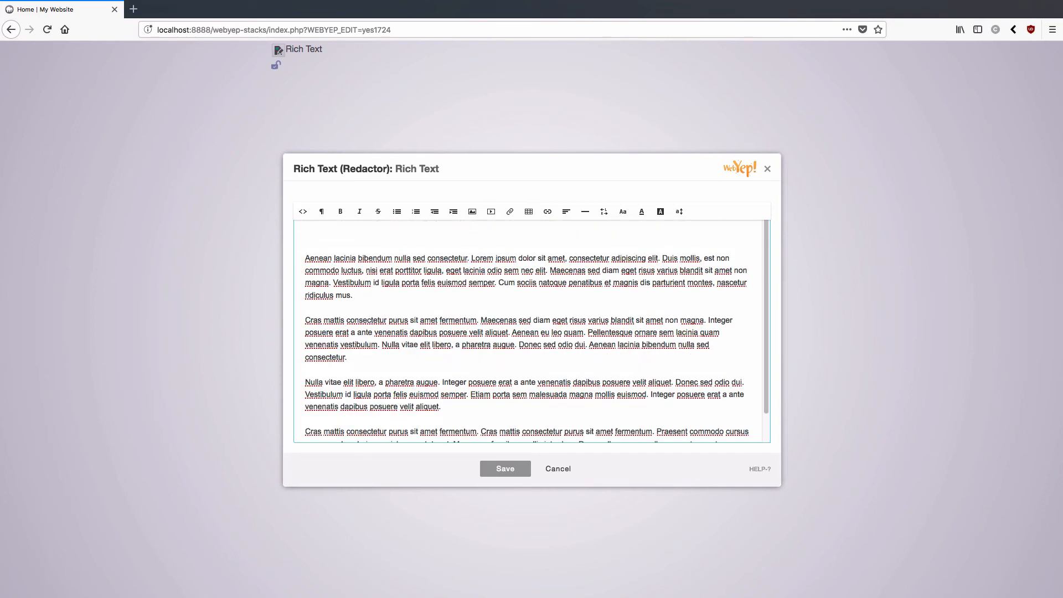
Step: Add the heading 'A visit to the market' on the first line, formatted as Header 3
{"action": "left_click", "coordinate": [329, 233]}
{"action": "type", "text": "A visit to the market"}
{"action": "left_click_drag", "start_coordinate": [380, 237], "coordinate": [301, 233]}
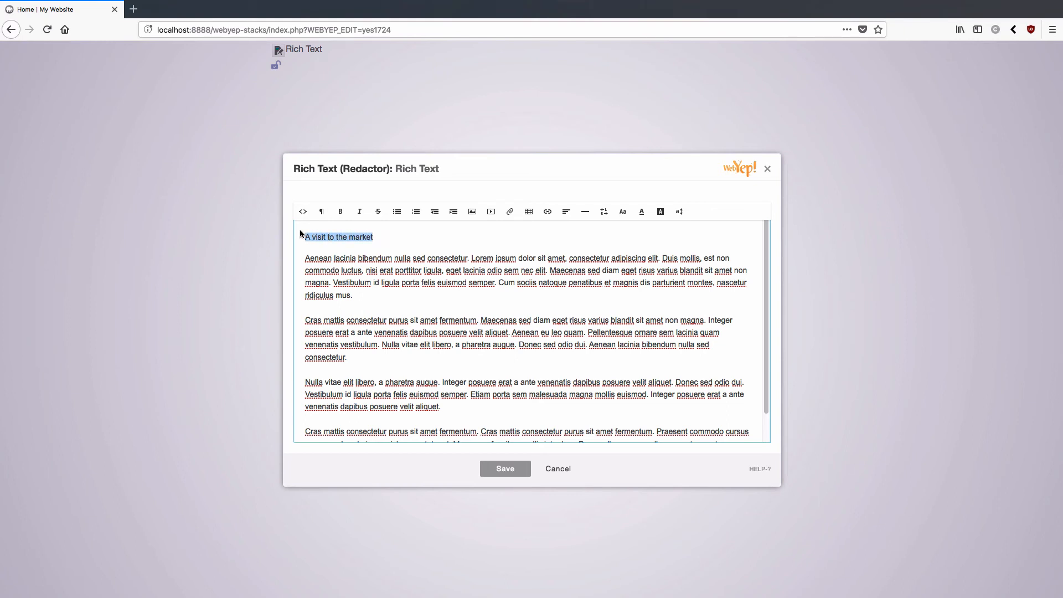
{"action": "left_click", "coordinate": [322, 213]}
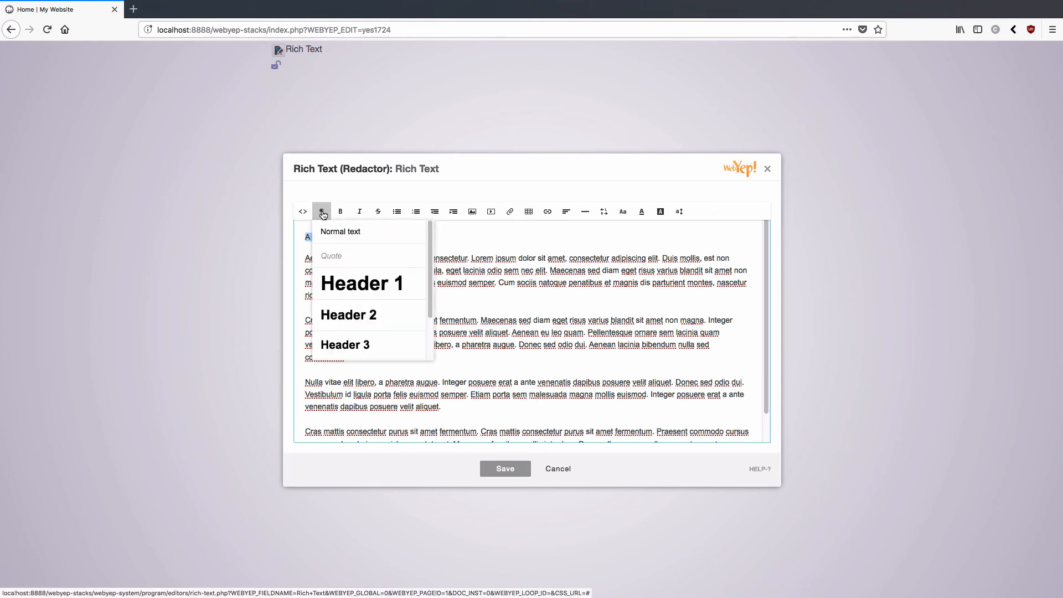
{"action": "scroll", "coordinate": [355, 291], "scroll_direction": "down", "scroll_amount": 1}
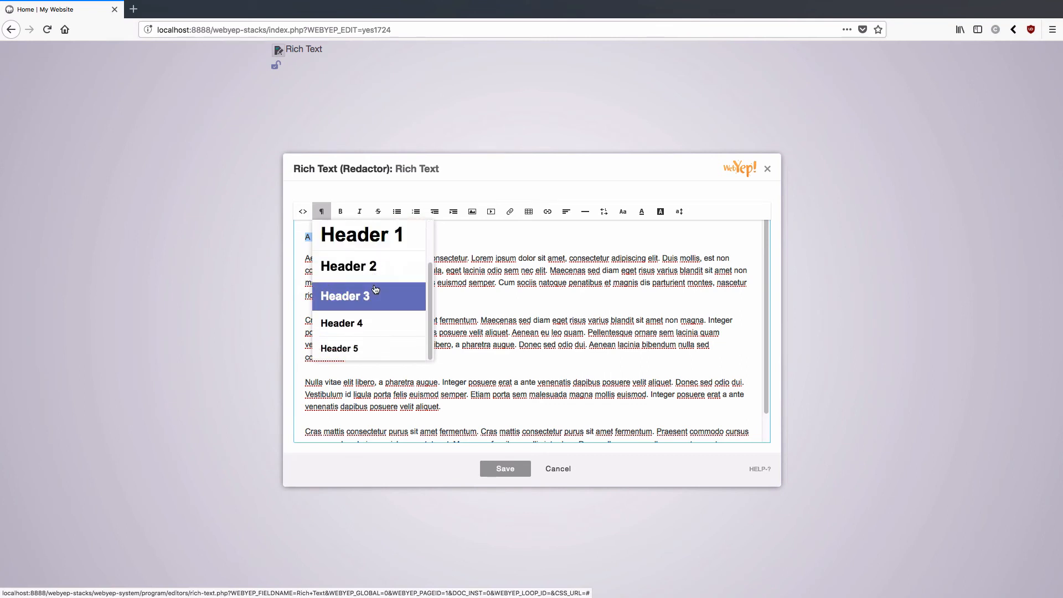
{"action": "left_click", "coordinate": [355, 297]}
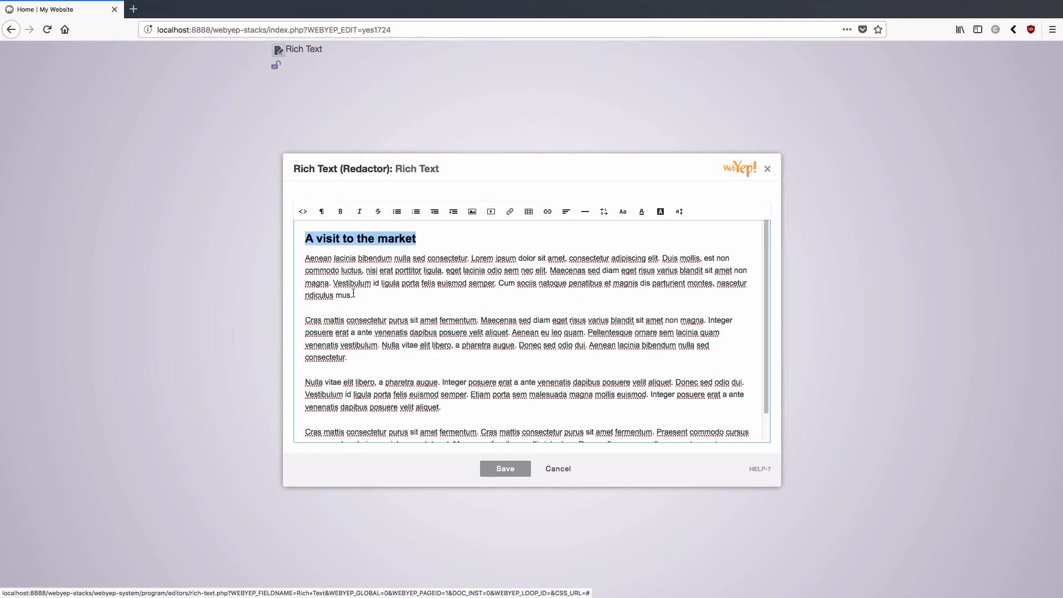
{"action": "left_click", "coordinate": [435, 313]}
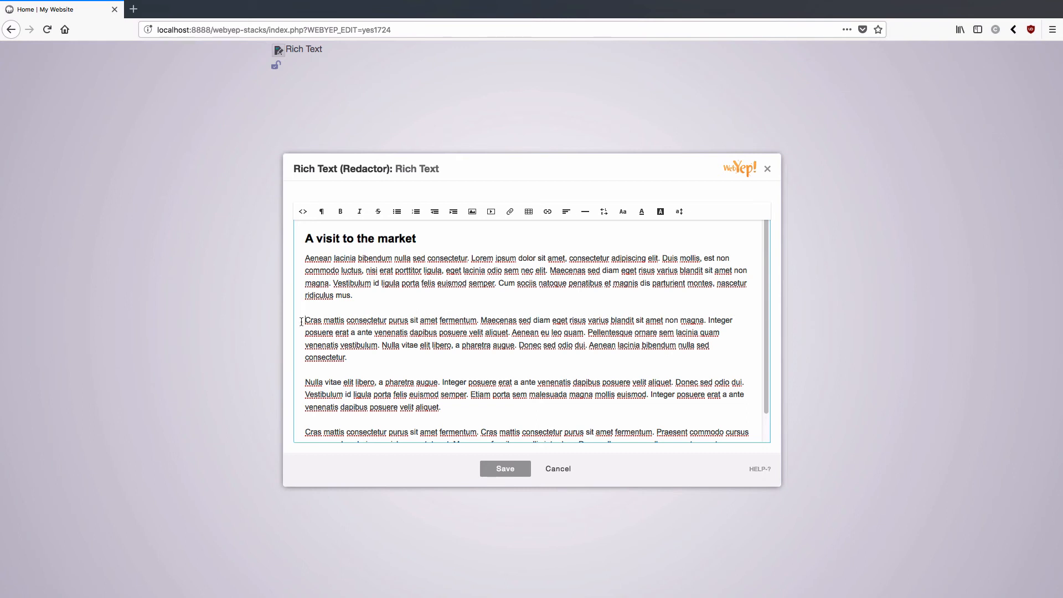
Step: Insert zoe.jpg from the Desktop into the rich text below the first paragraph
{"action": "left_click", "coordinate": [473, 214]}
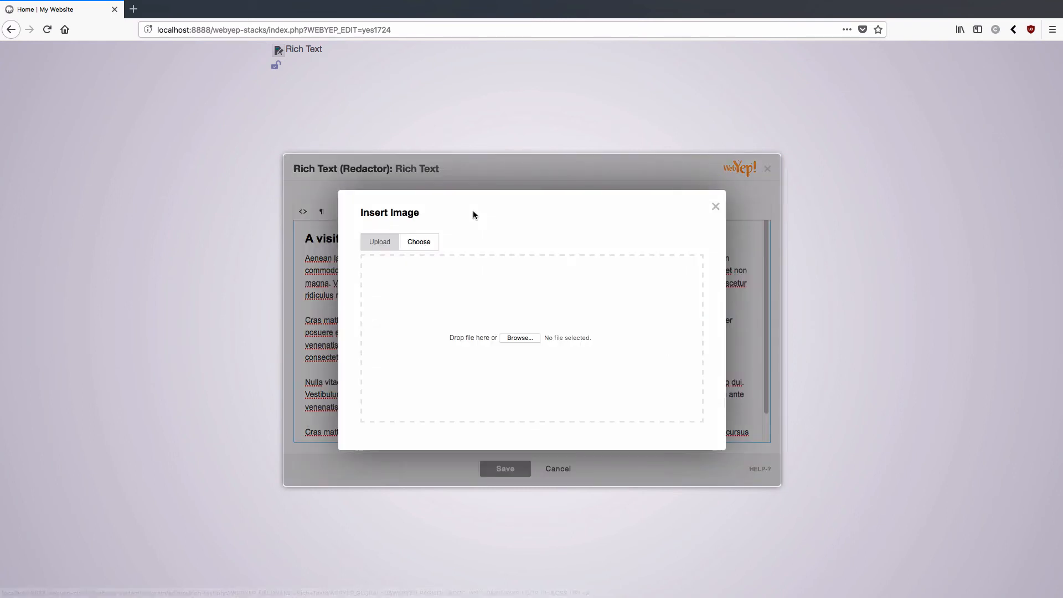
{"action": "left_click", "coordinate": [520, 338]}
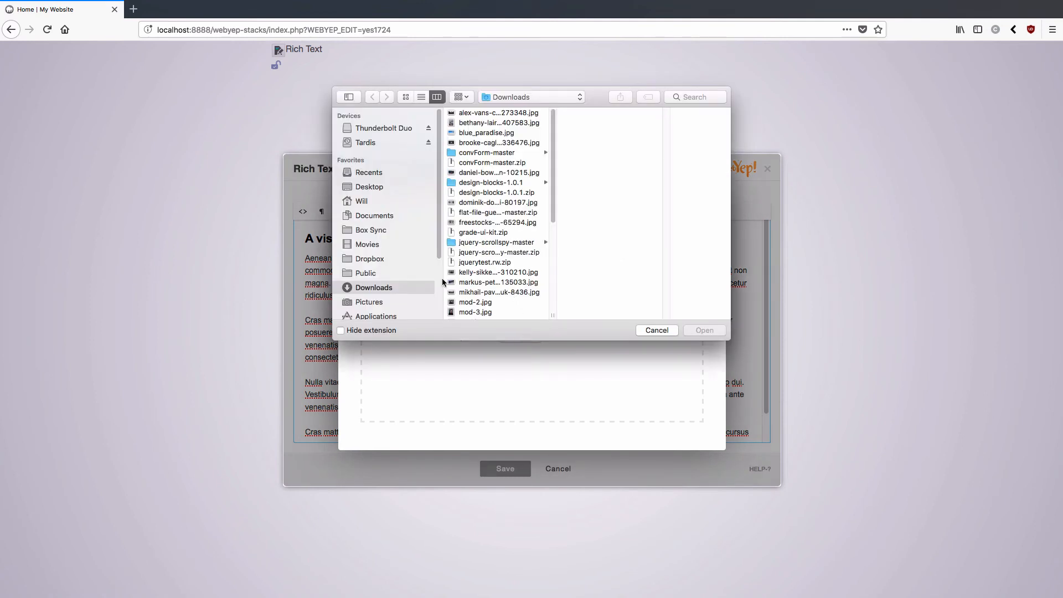
{"action": "left_click", "coordinate": [369, 188]}
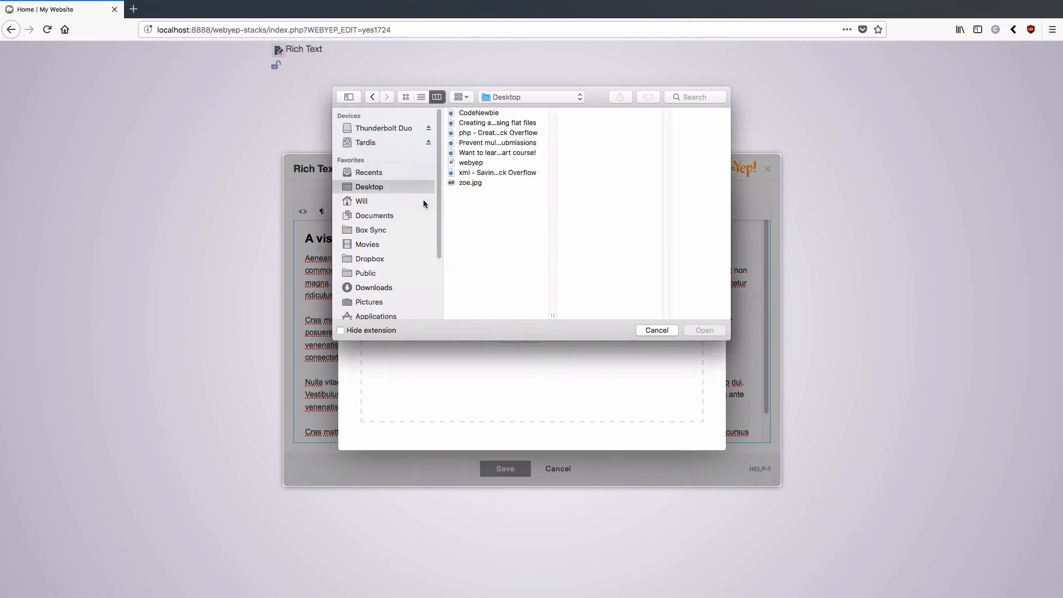
{"action": "left_click", "coordinate": [474, 184]}
{"action": "left_click", "coordinate": [701, 331]}
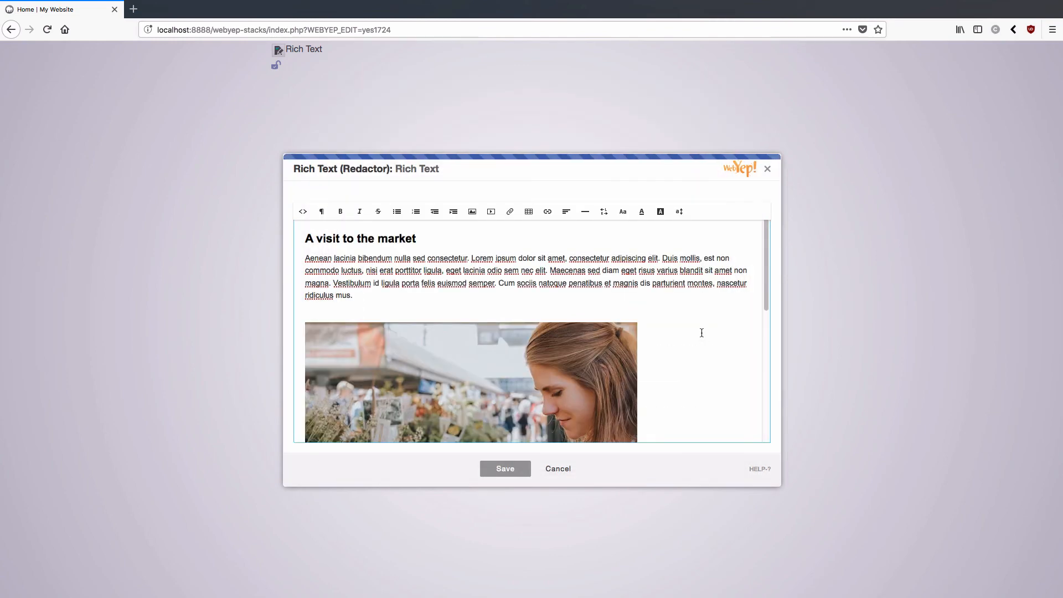
{"action": "scroll", "coordinate": [696, 339], "scroll_direction": "down", "scroll_amount": 4}
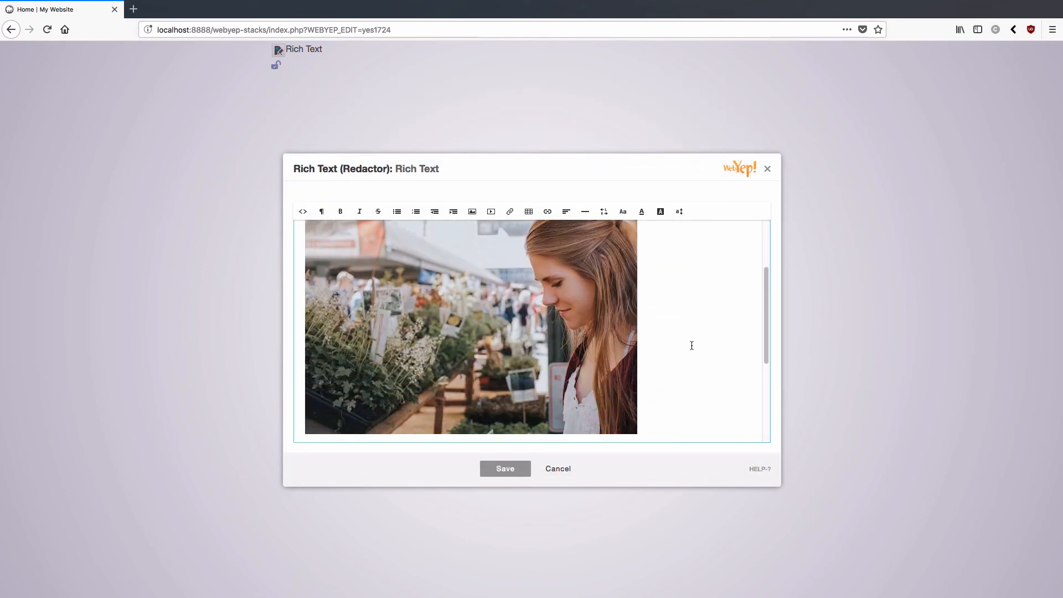
{"action": "scroll", "coordinate": [691, 345], "scroll_direction": "down", "scroll_amount": 2}
{"action": "scroll", "coordinate": [692, 345], "scroll_direction": "up", "scroll_amount": 5}
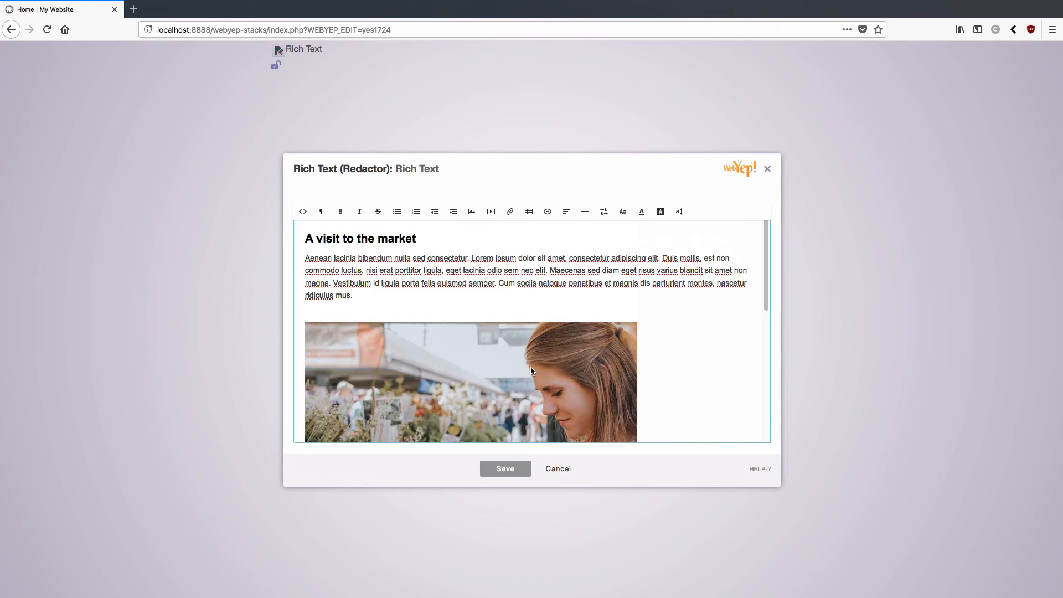
{"action": "scroll", "coordinate": [530, 368], "scroll_direction": "down", "scroll_amount": 4}
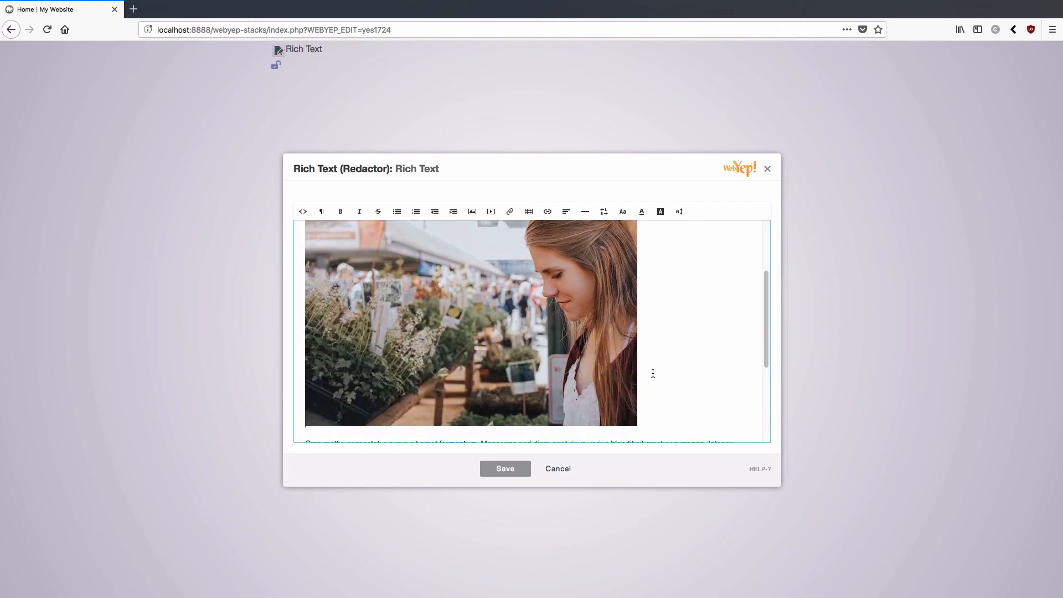
Step: Set the photo's position to Right and its title to 'Zoe', then save
{"action": "left_click", "coordinate": [448, 298]}
{"action": "left_click", "coordinate": [471, 317]}
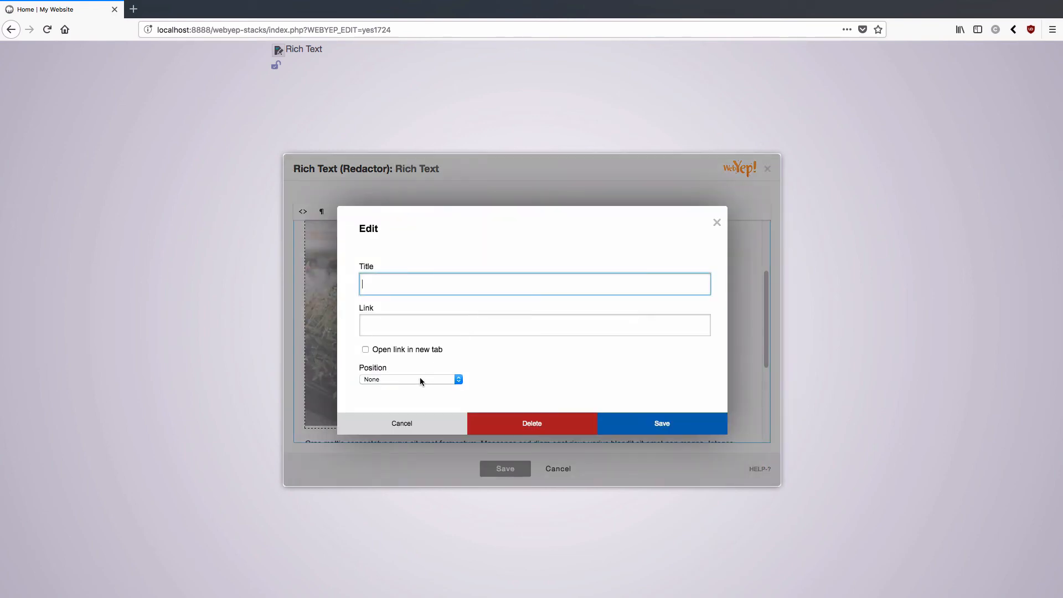
{"action": "left_click", "coordinate": [419, 378]}
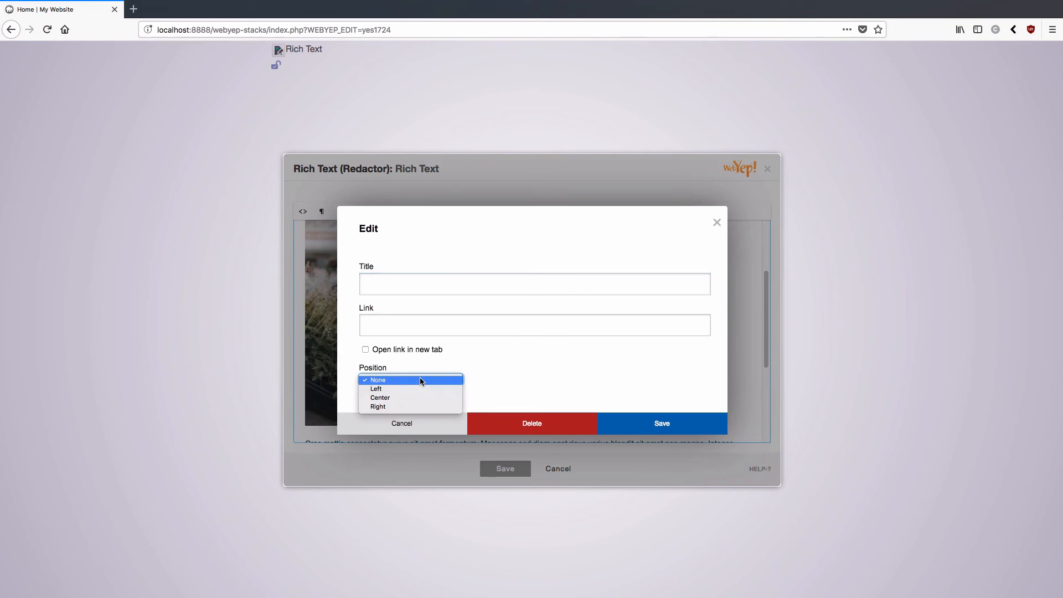
{"action": "left_click", "coordinate": [410, 408]}
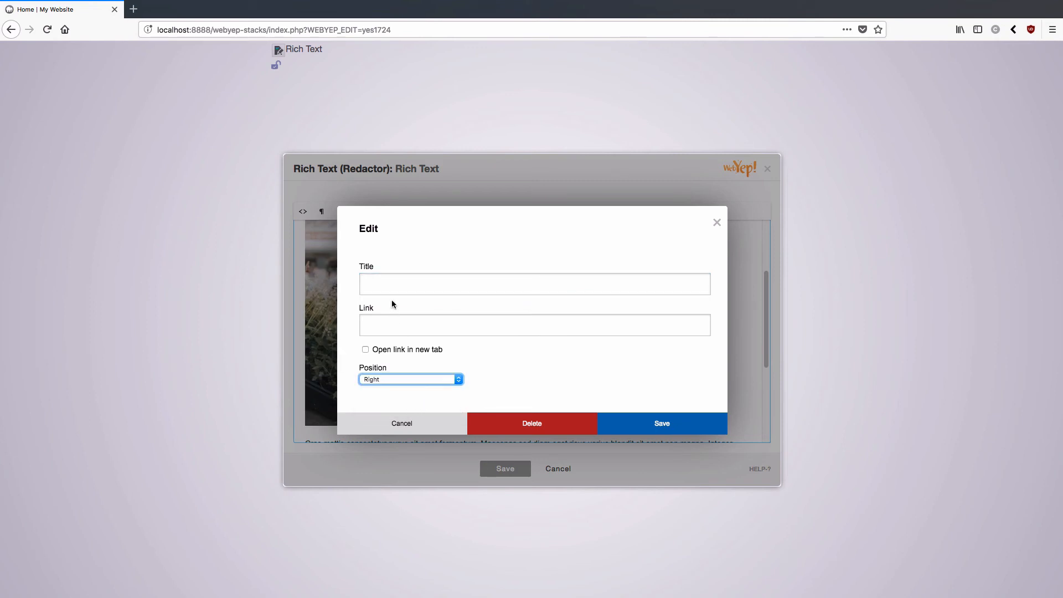
{"action": "left_click", "coordinate": [396, 281]}
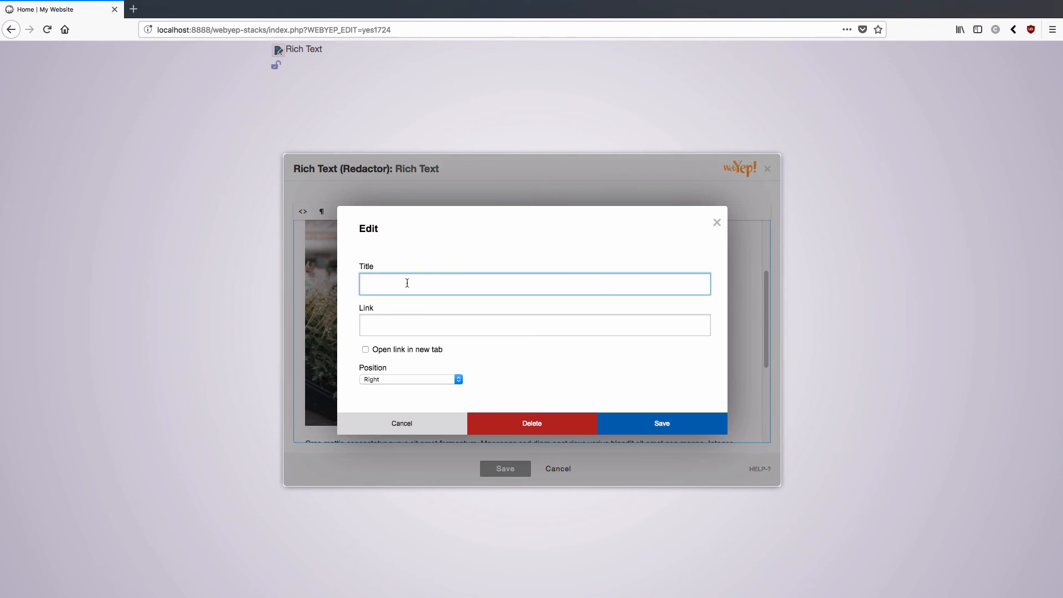
{"action": "type", "text": "Zoe"}
{"action": "left_click", "coordinate": [640, 423]}
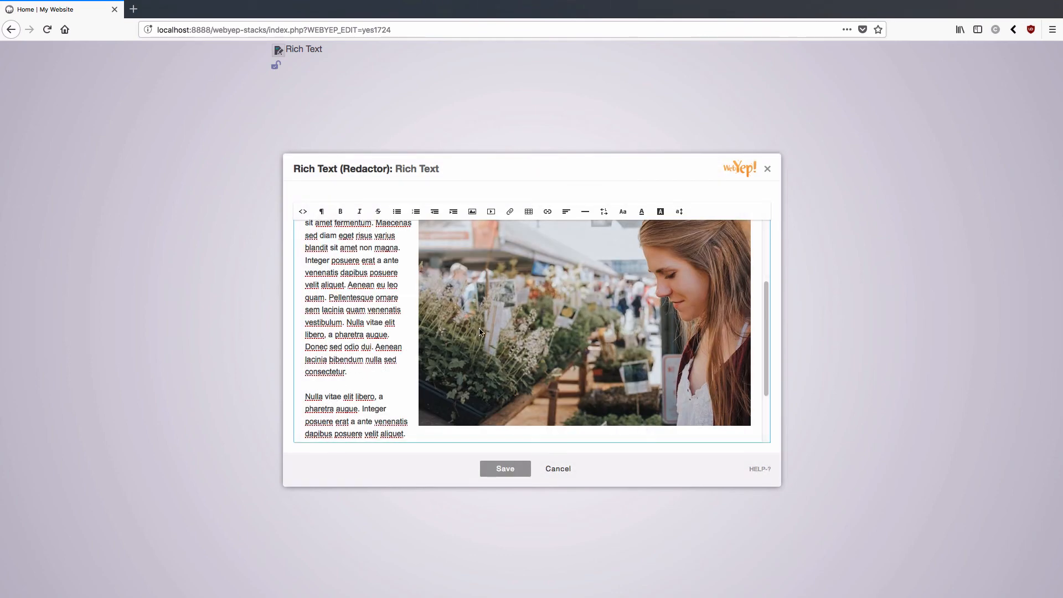
{"action": "scroll", "coordinate": [386, 277], "scroll_direction": "up", "scroll_amount": 5}
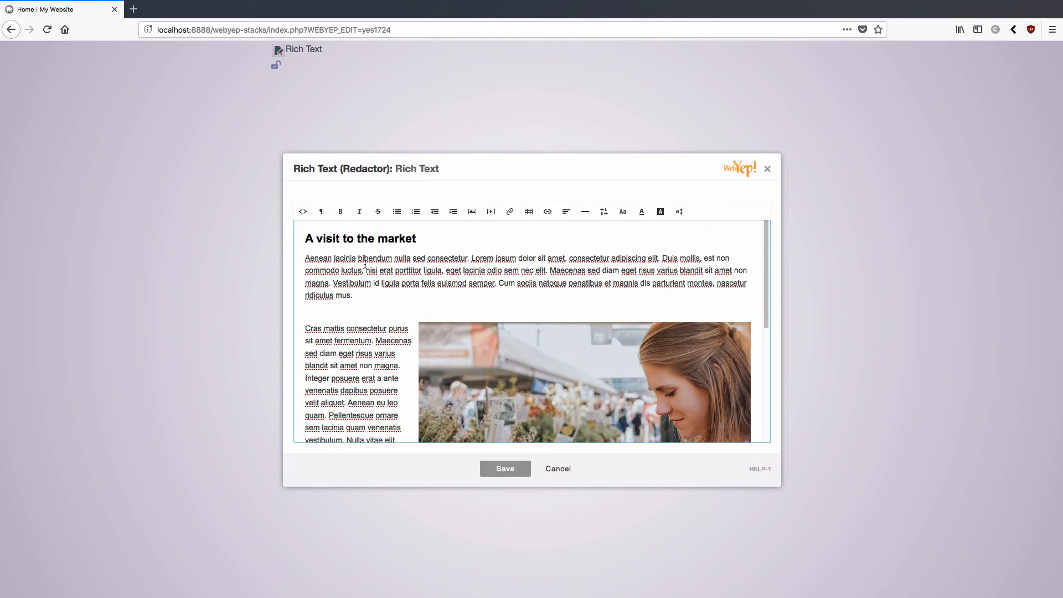
{"action": "scroll", "coordinate": [405, 304], "scroll_direction": "down", "scroll_amount": 4}
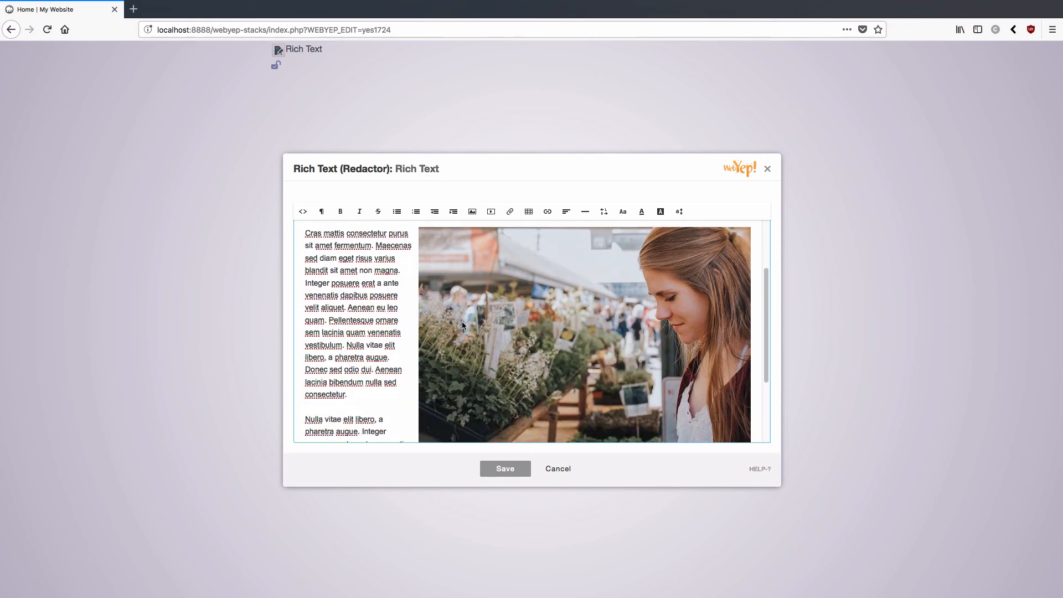
{"action": "scroll", "coordinate": [462, 323], "scroll_direction": "down", "scroll_amount": 4}
{"action": "scroll", "coordinate": [473, 304], "scroll_direction": "up", "scroll_amount": 4}
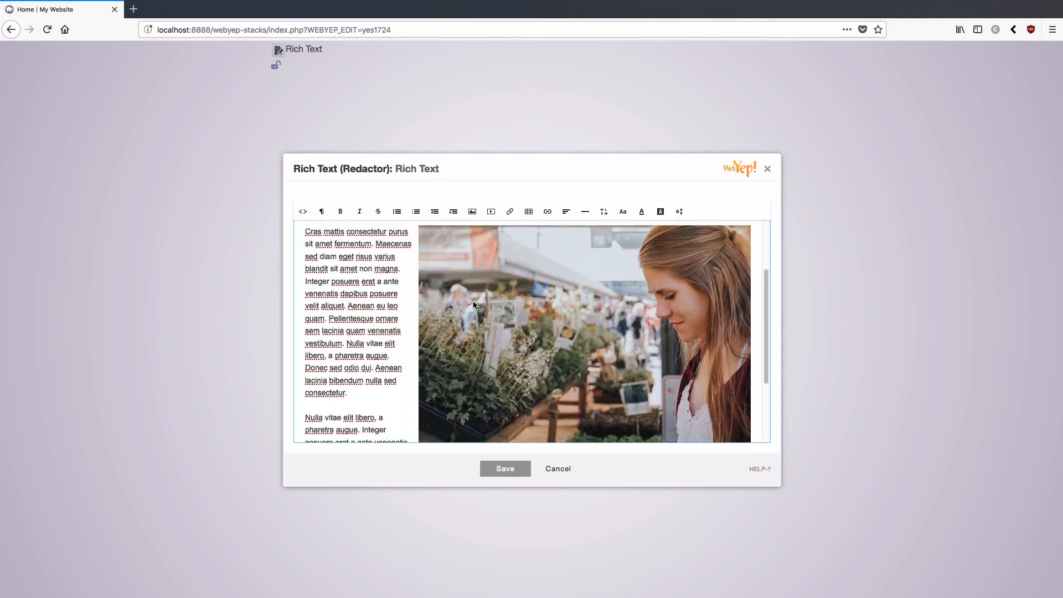
{"action": "scroll", "coordinate": [473, 304], "scroll_direction": "up", "scroll_amount": 4}
{"action": "scroll", "coordinate": [494, 360], "scroll_direction": "down", "scroll_amount": 3}
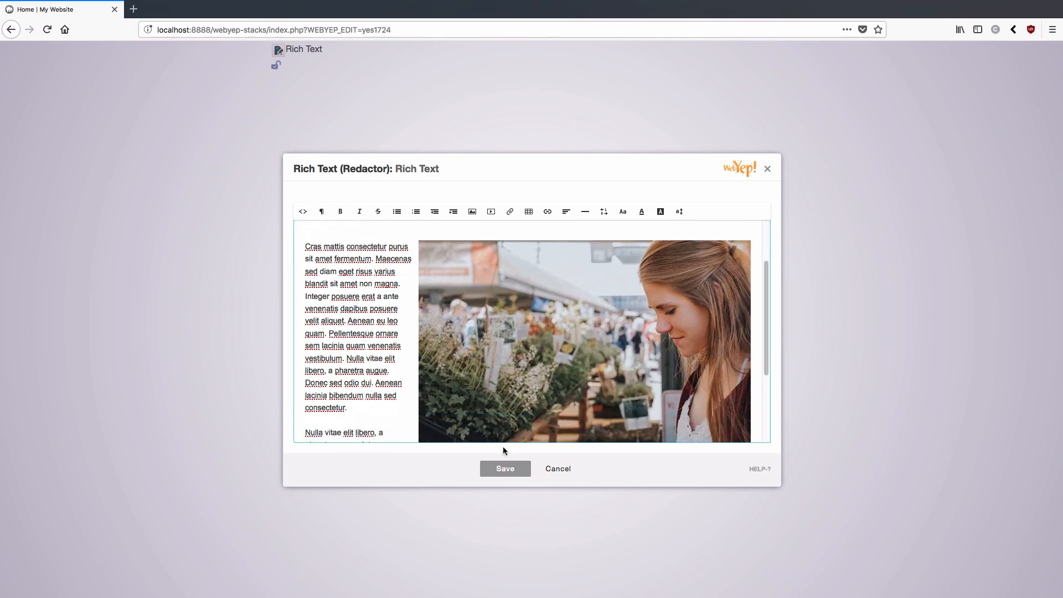
Step: Save the rich text, preview the page logged out, then log back in and reopen the editor
{"action": "left_click", "coordinate": [503, 469]}
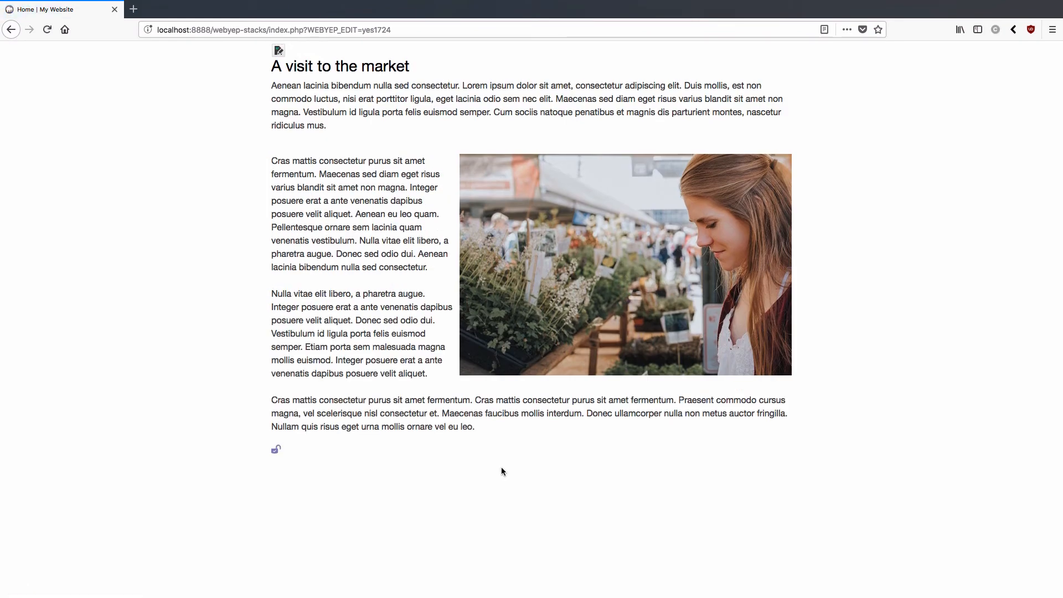
{"action": "left_click", "coordinate": [276, 451]}
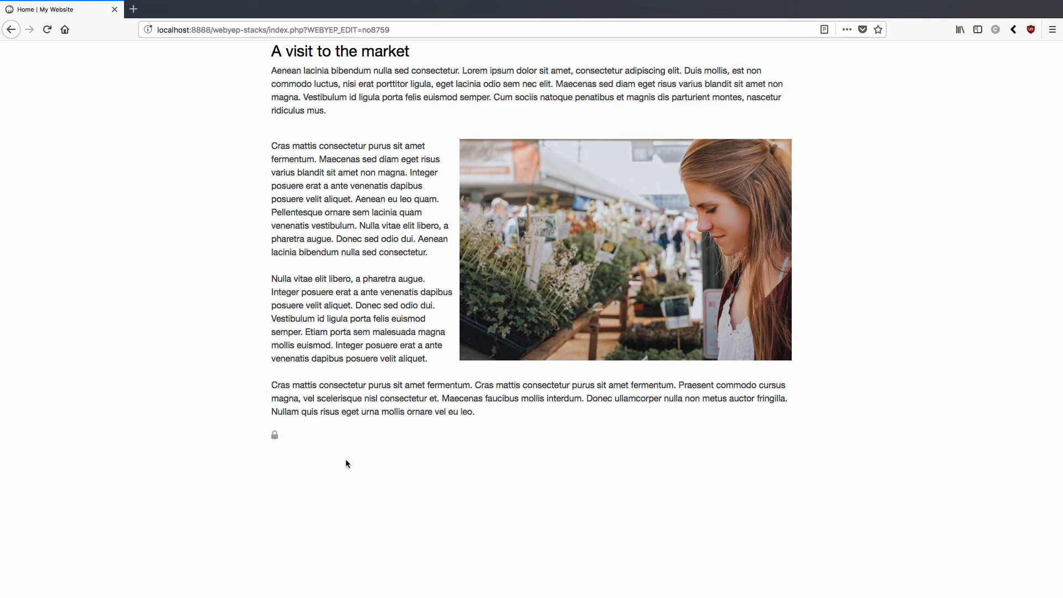
{"action": "left_click", "coordinate": [278, 436]}
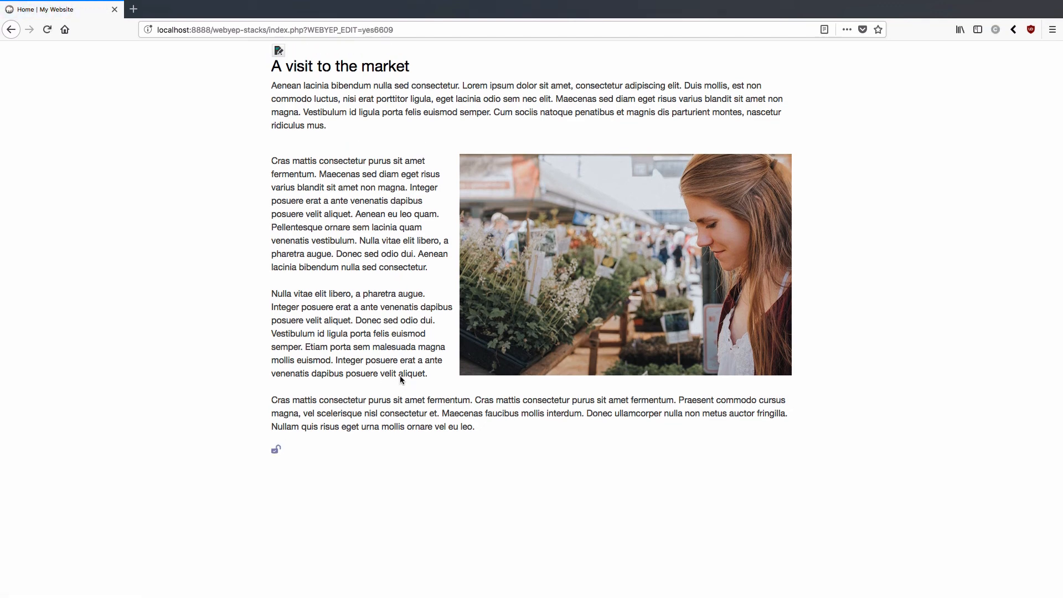
{"action": "left_click", "coordinate": [278, 51]}
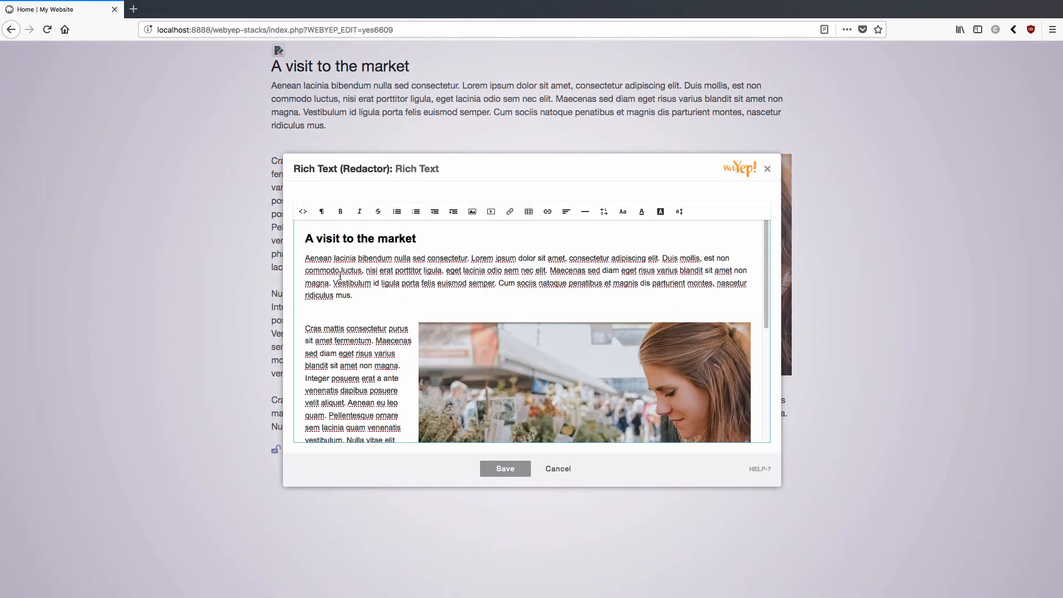
Step: Look over the article in the Rich Text editor and cancel without changes
{"action": "scroll", "coordinate": [356, 401], "scroll_direction": "down", "scroll_amount": 5}
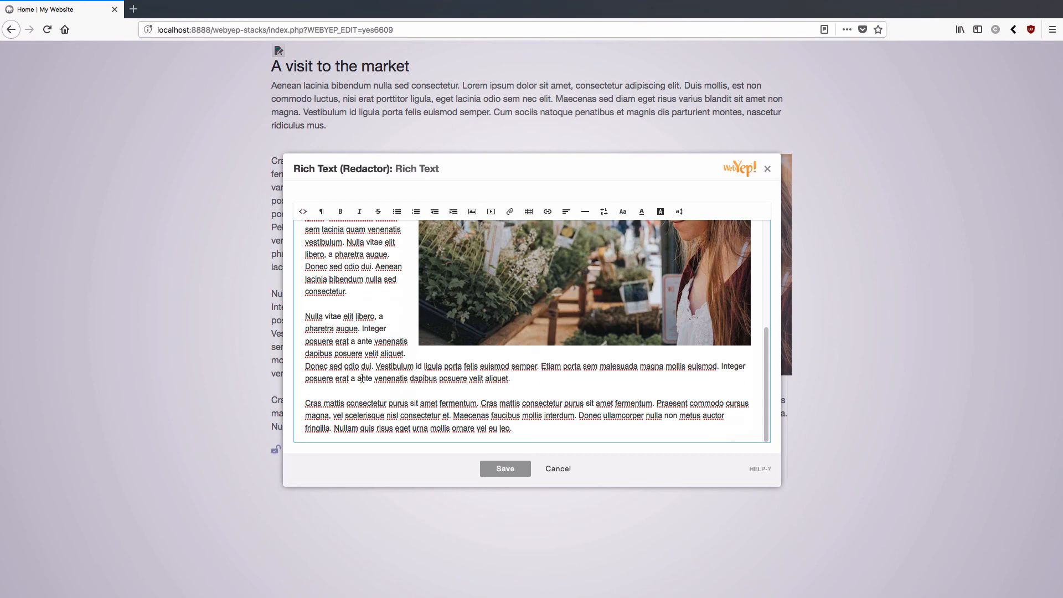
{"action": "scroll", "coordinate": [362, 378], "scroll_direction": "up", "scroll_amount": 5}
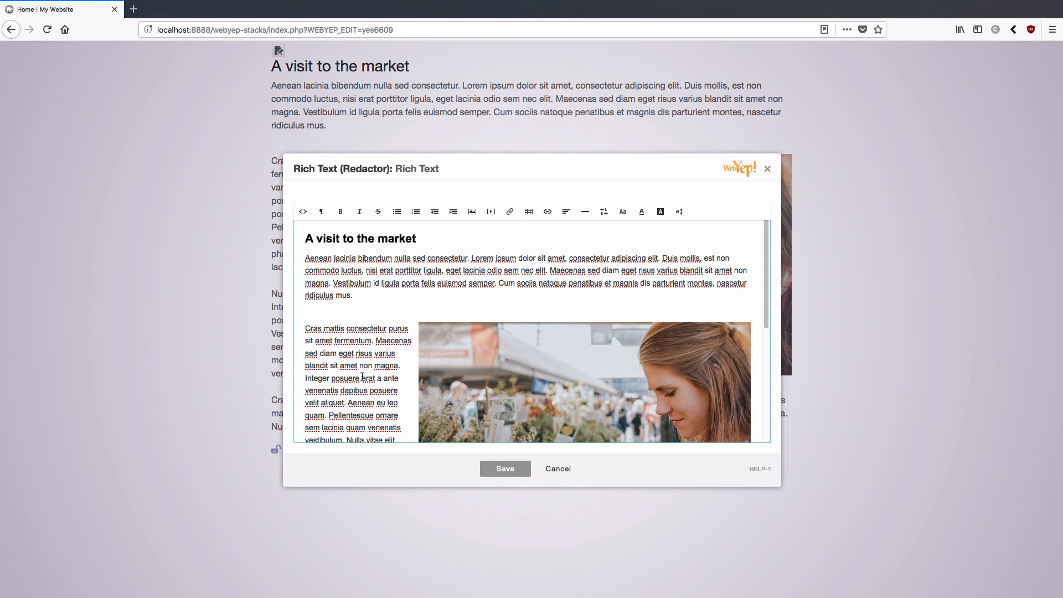
{"action": "left_click", "coordinate": [559, 469]}
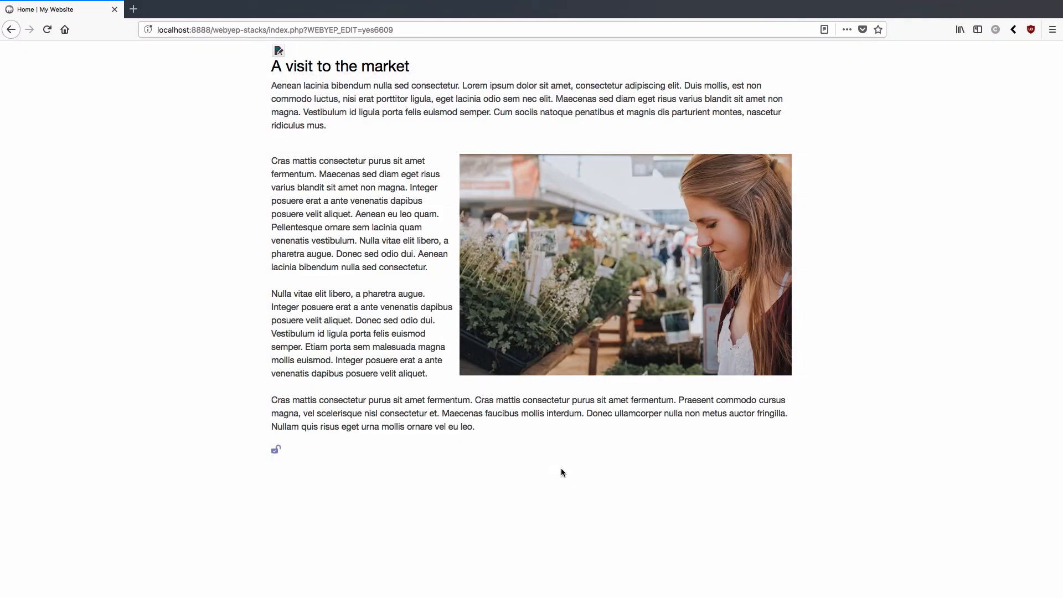
Step: Exit WebYep edit mode with the padlock to show the finished market article
{"action": "left_click", "coordinate": [276, 451]}
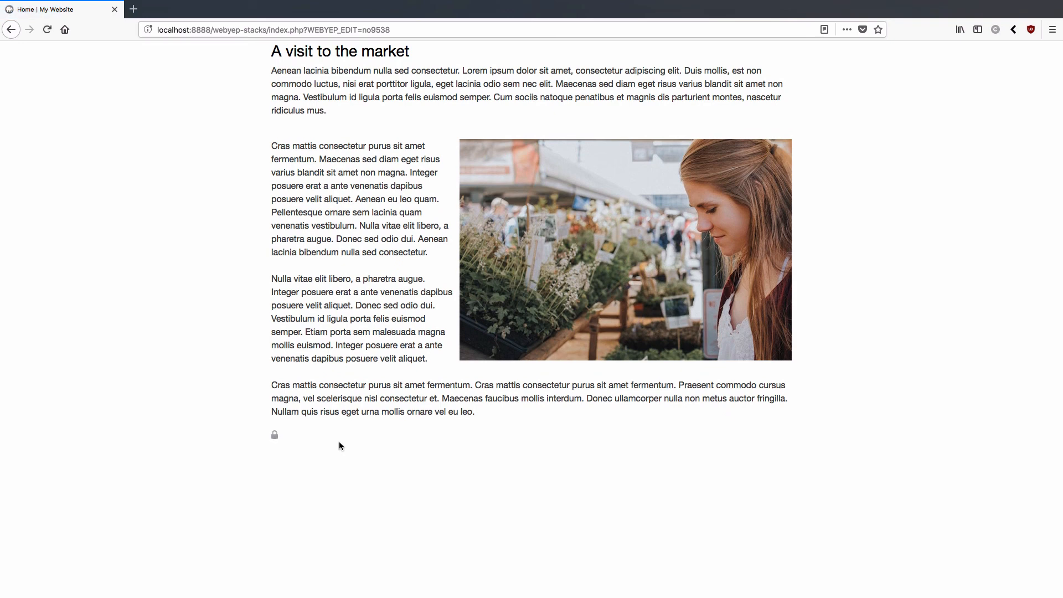